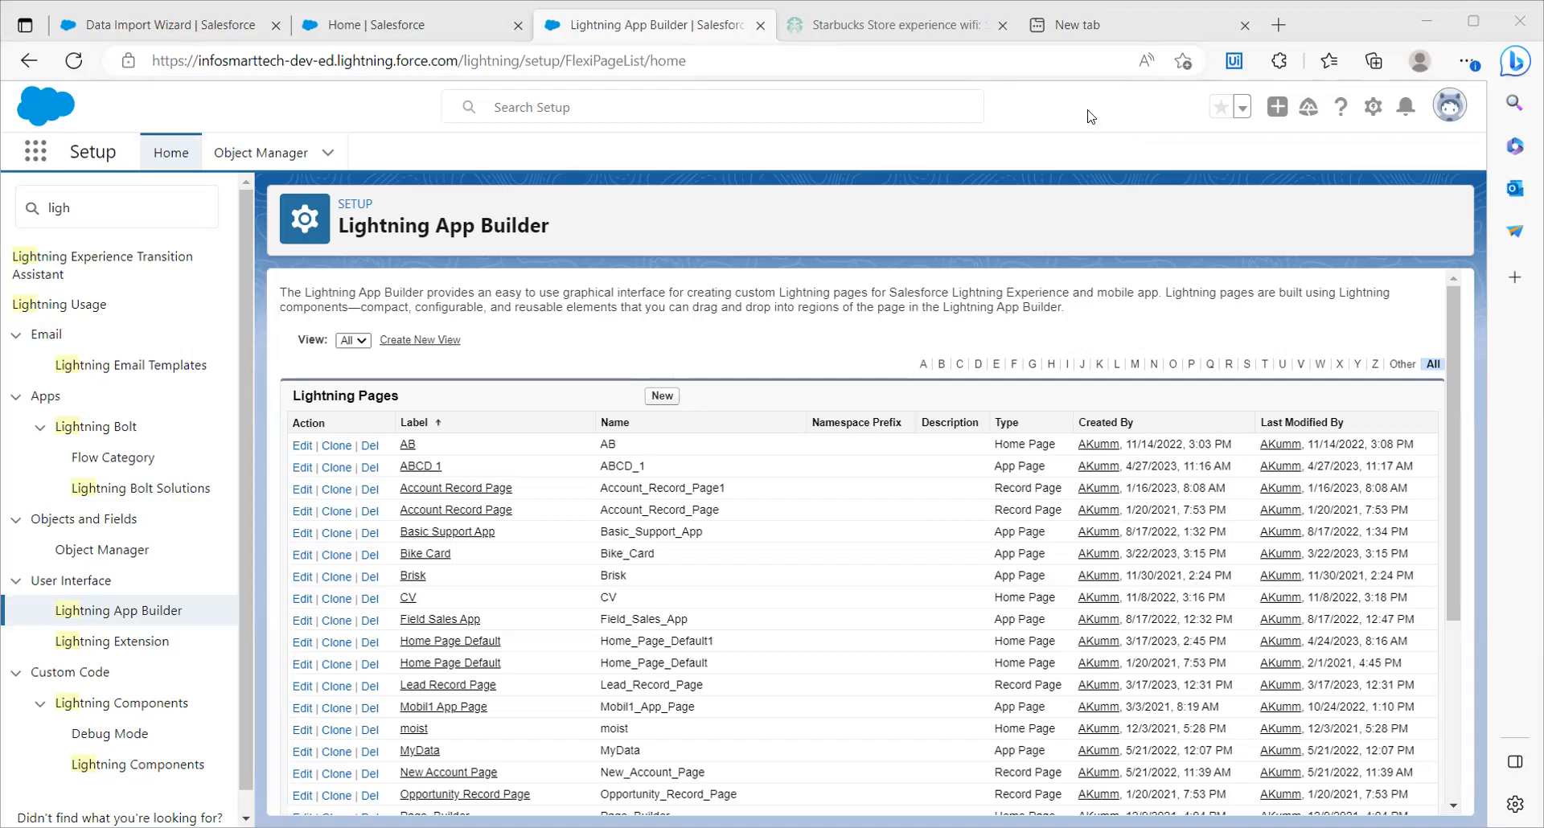
# Switch to the Data Import Wizard page and launch the wizard
pyautogui.click(135, 38)
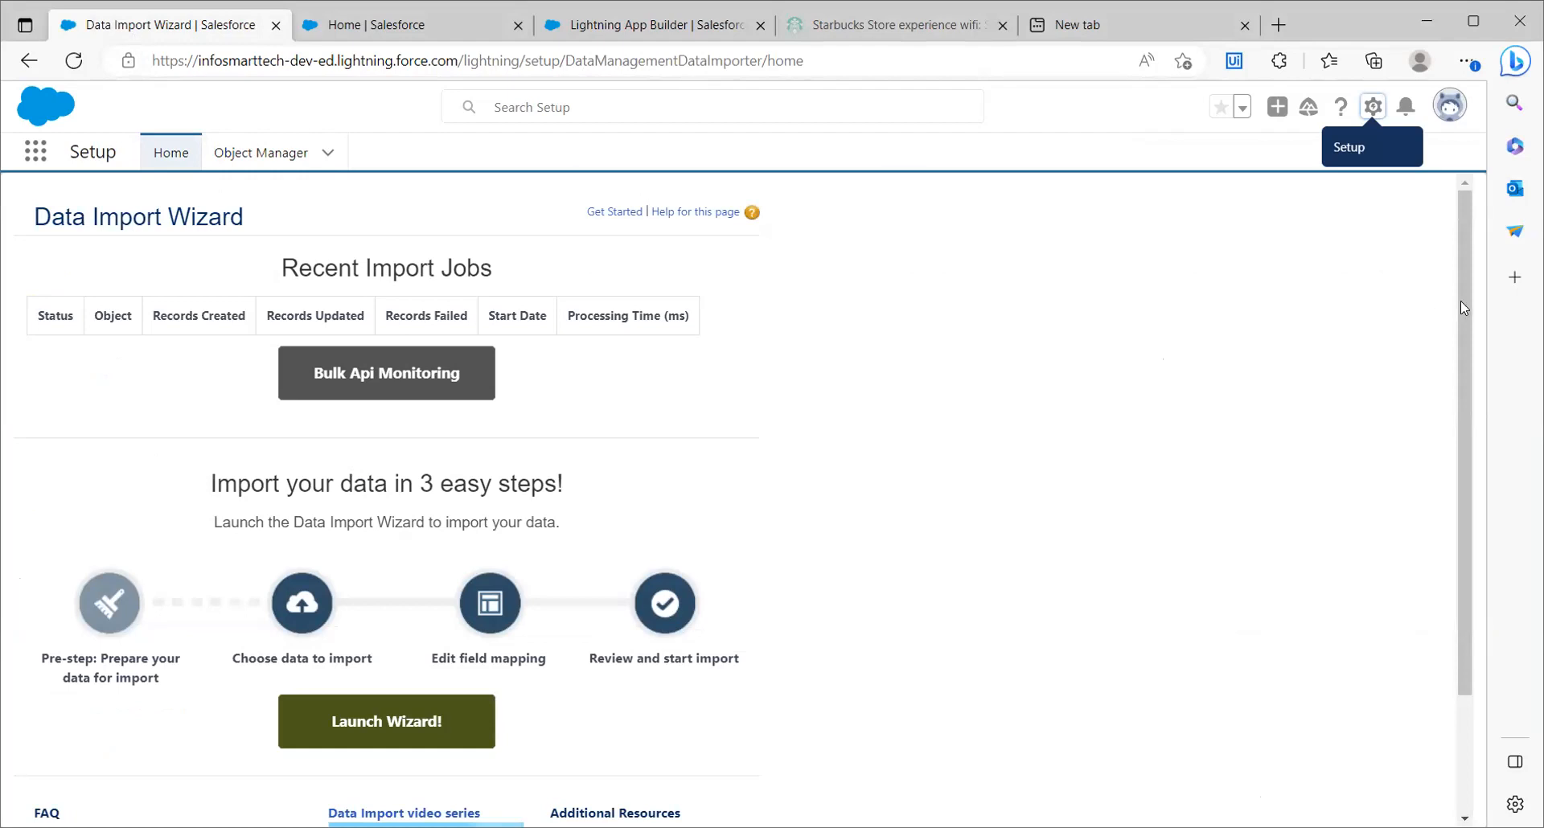
pyautogui.scroll(-1, 1463, 323)
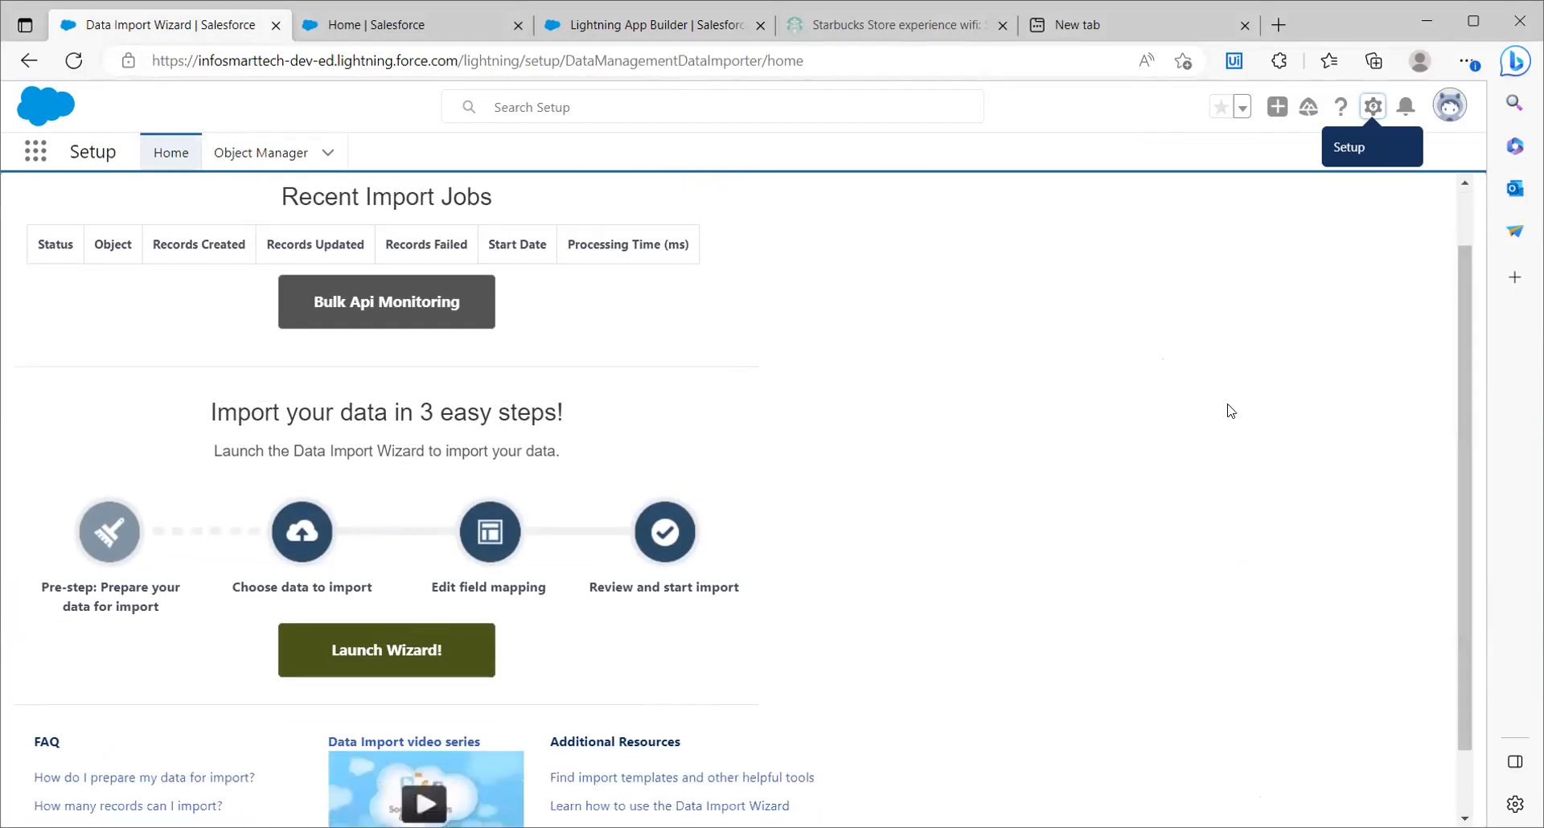
pyautogui.click(394, 653)
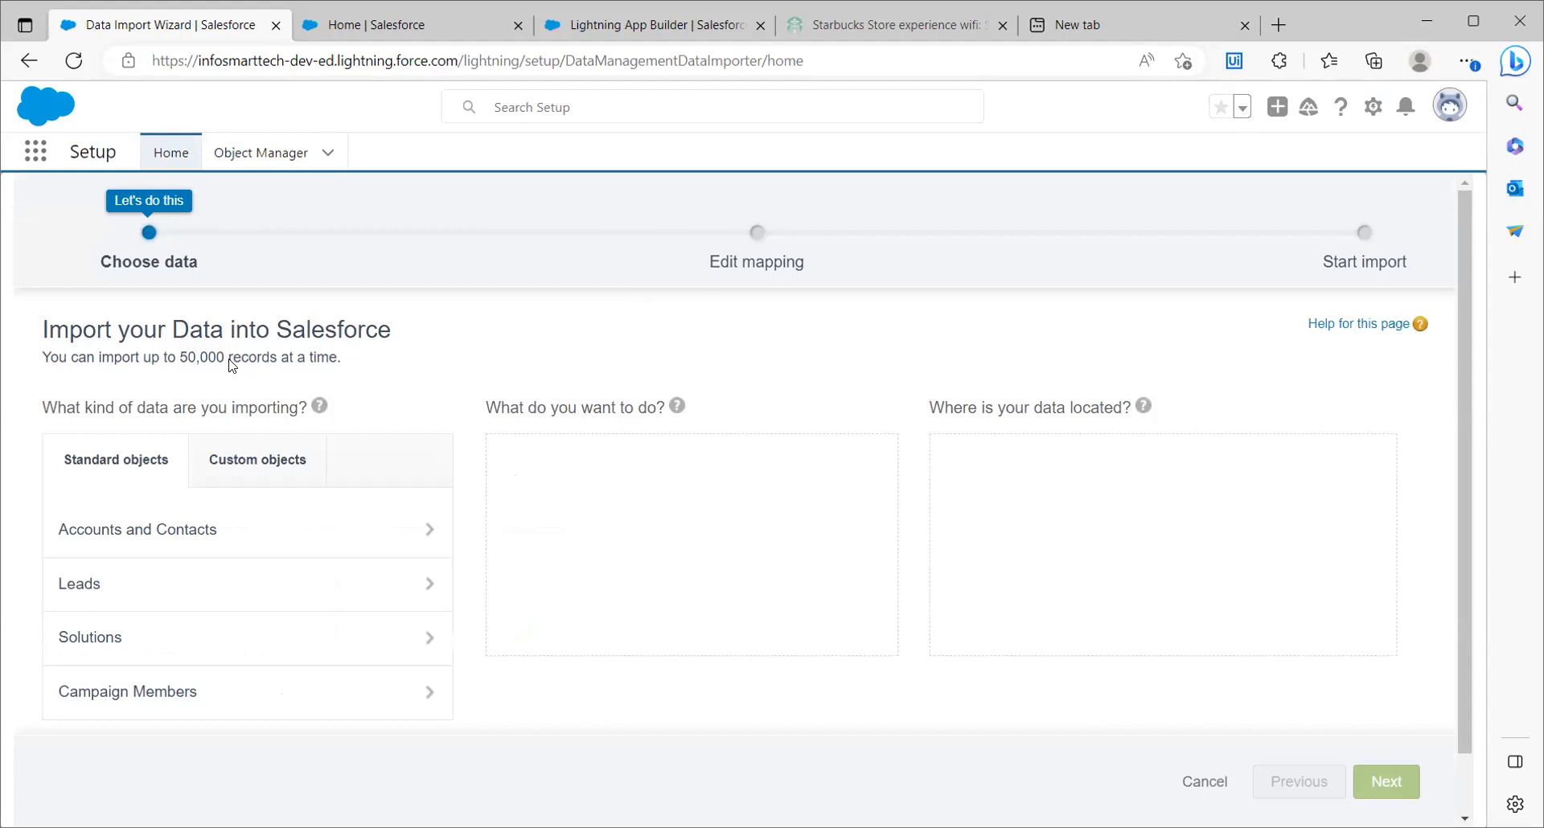
# Read the note under the page heading about how many records can be imported at a time
pyautogui.tripleClick(249, 357)
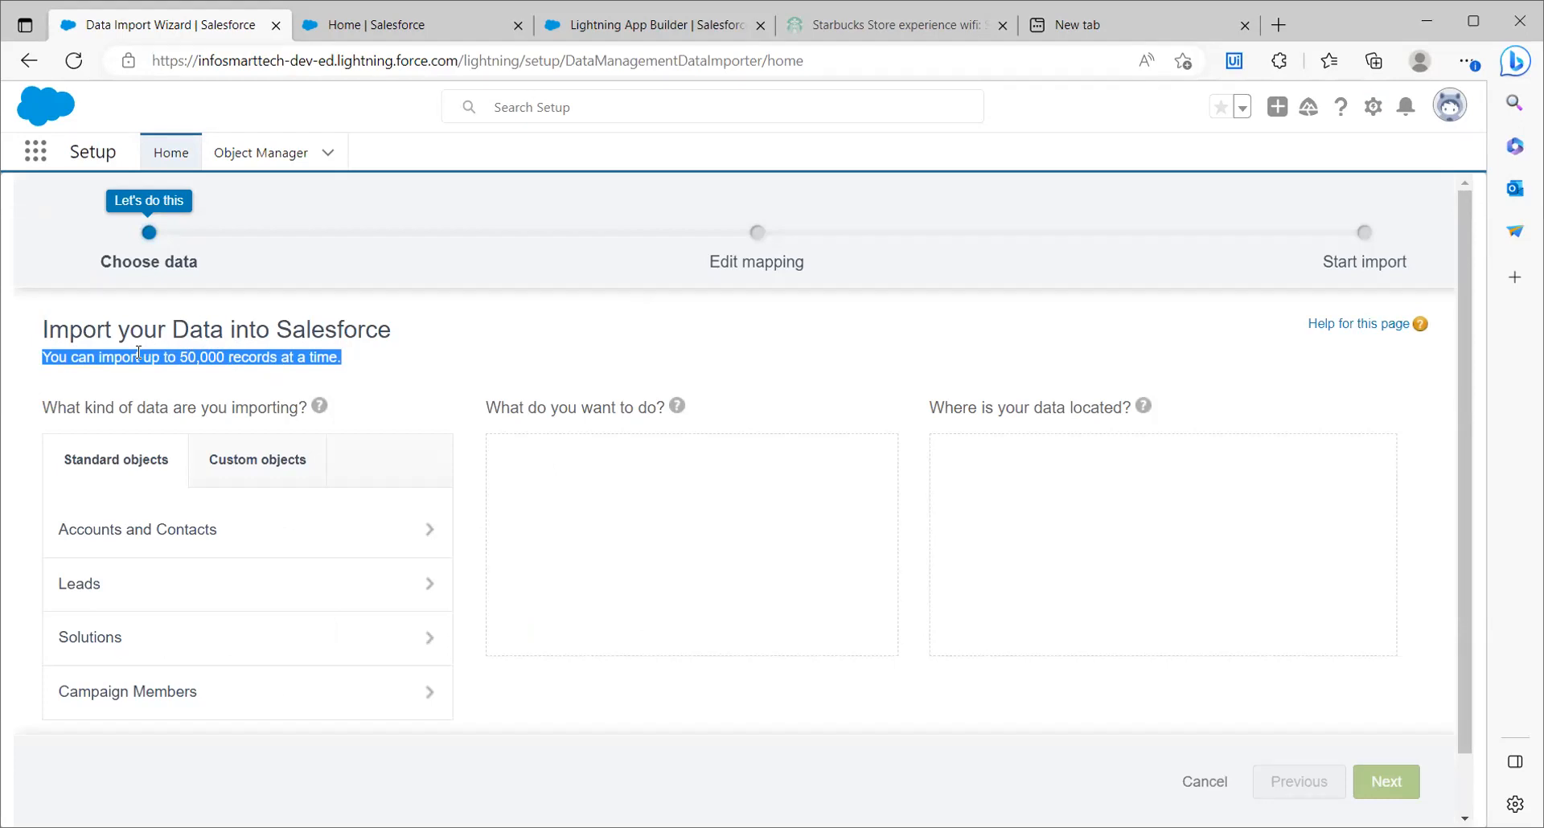
pyautogui.click(183, 358)
pyautogui.moveTo(41, 357); pyautogui.dragTo(350, 362)
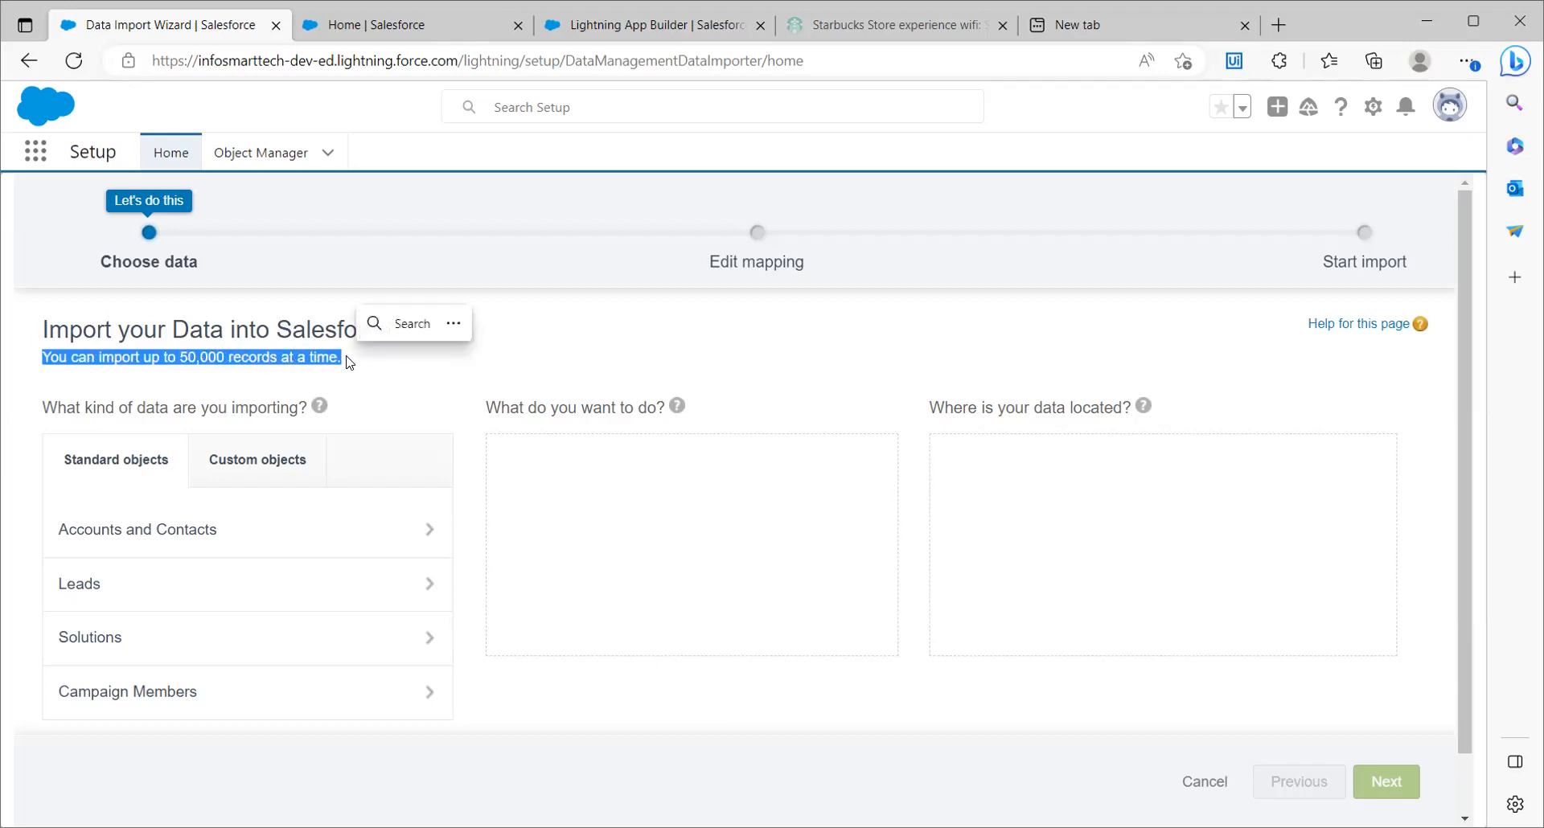
pyautogui.click(351, 370)
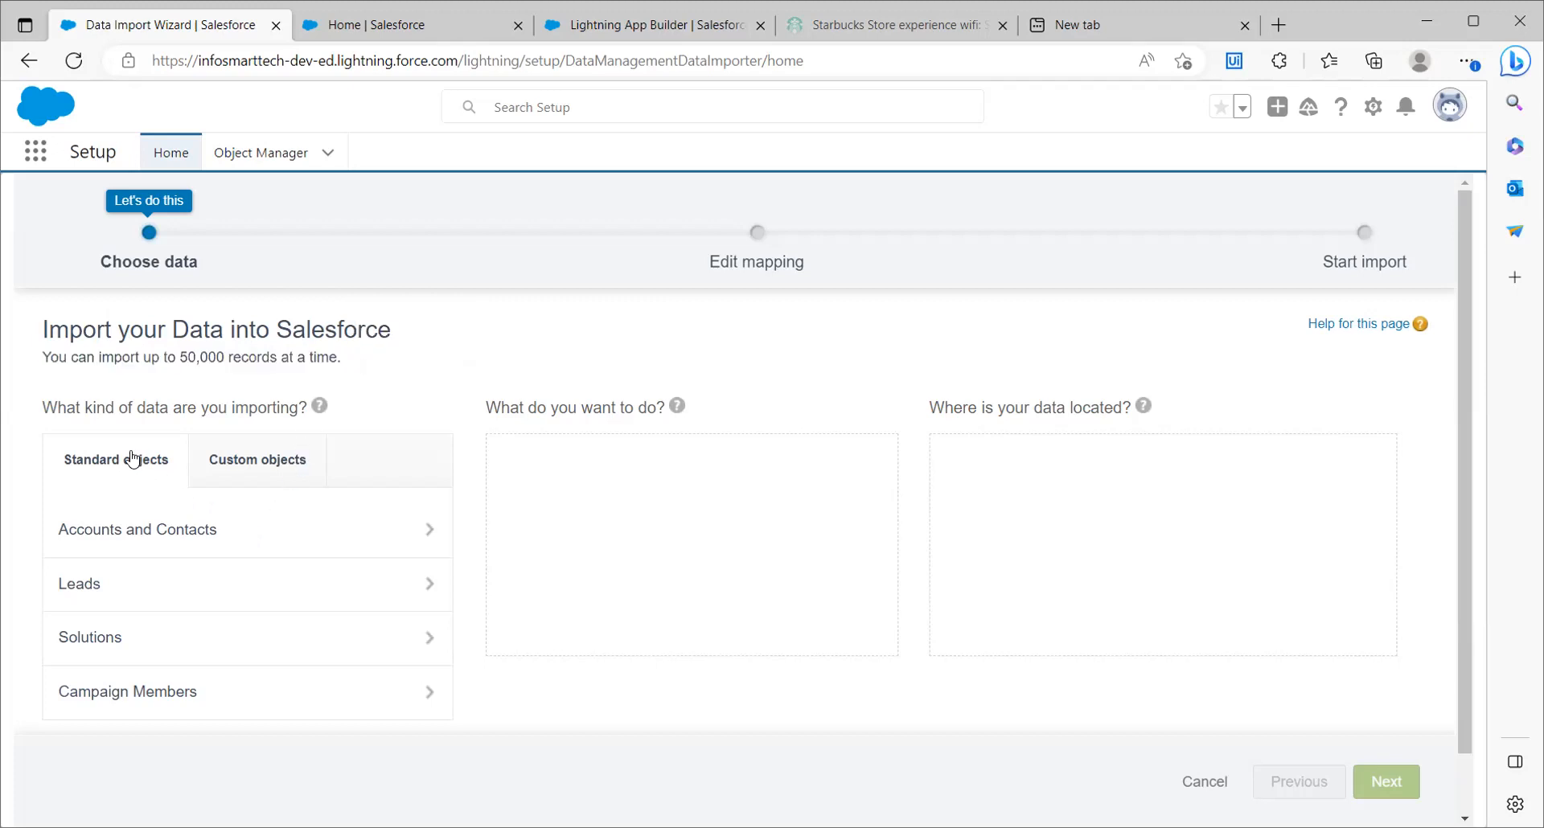
# Browse the custom and standard objects and try Leads as the kind of data to import
pyautogui.click(241, 470)
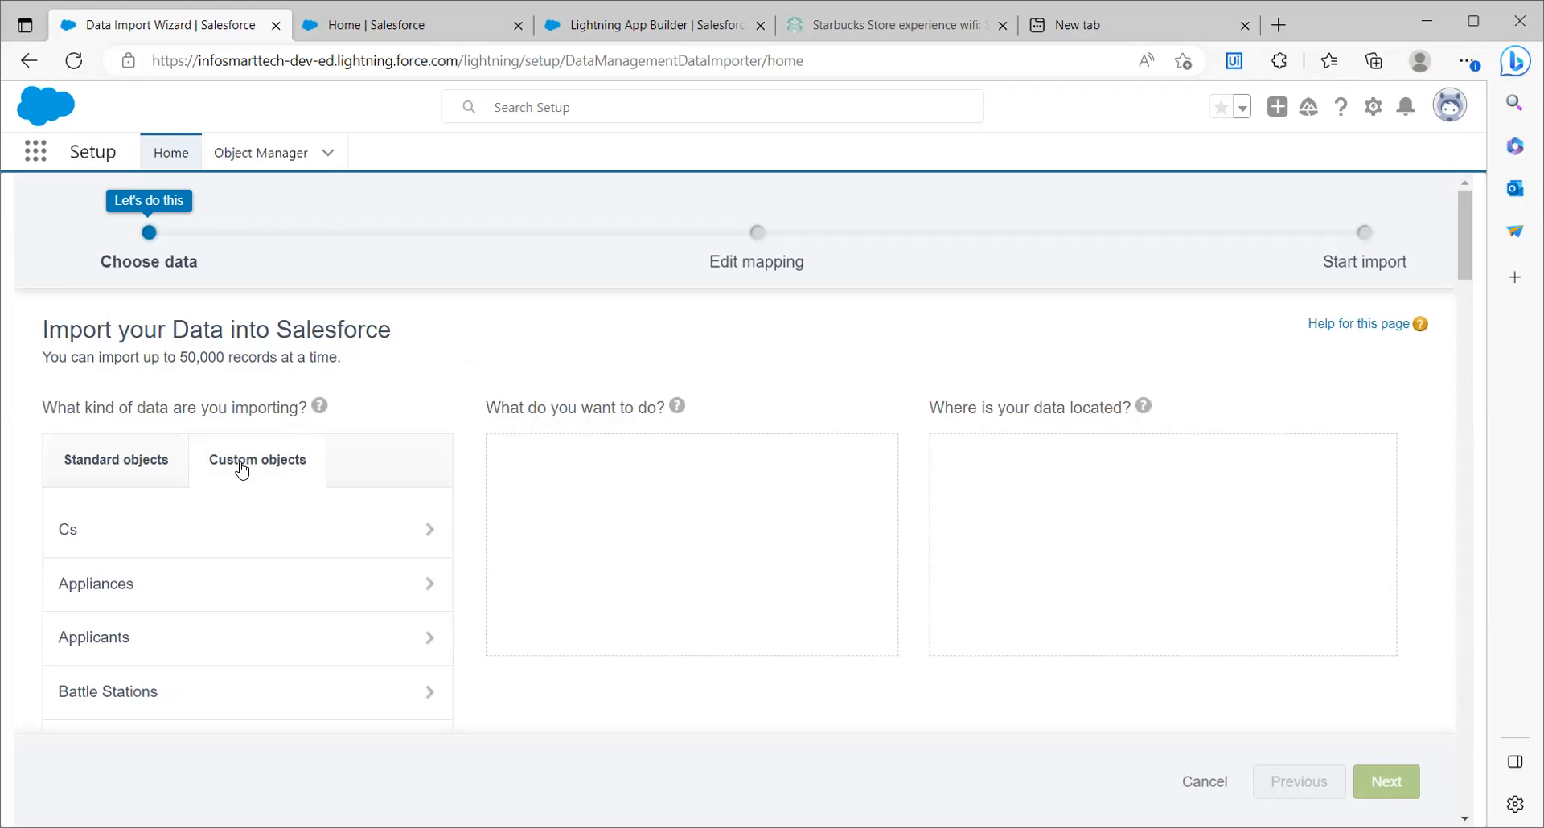
pyautogui.click(162, 470)
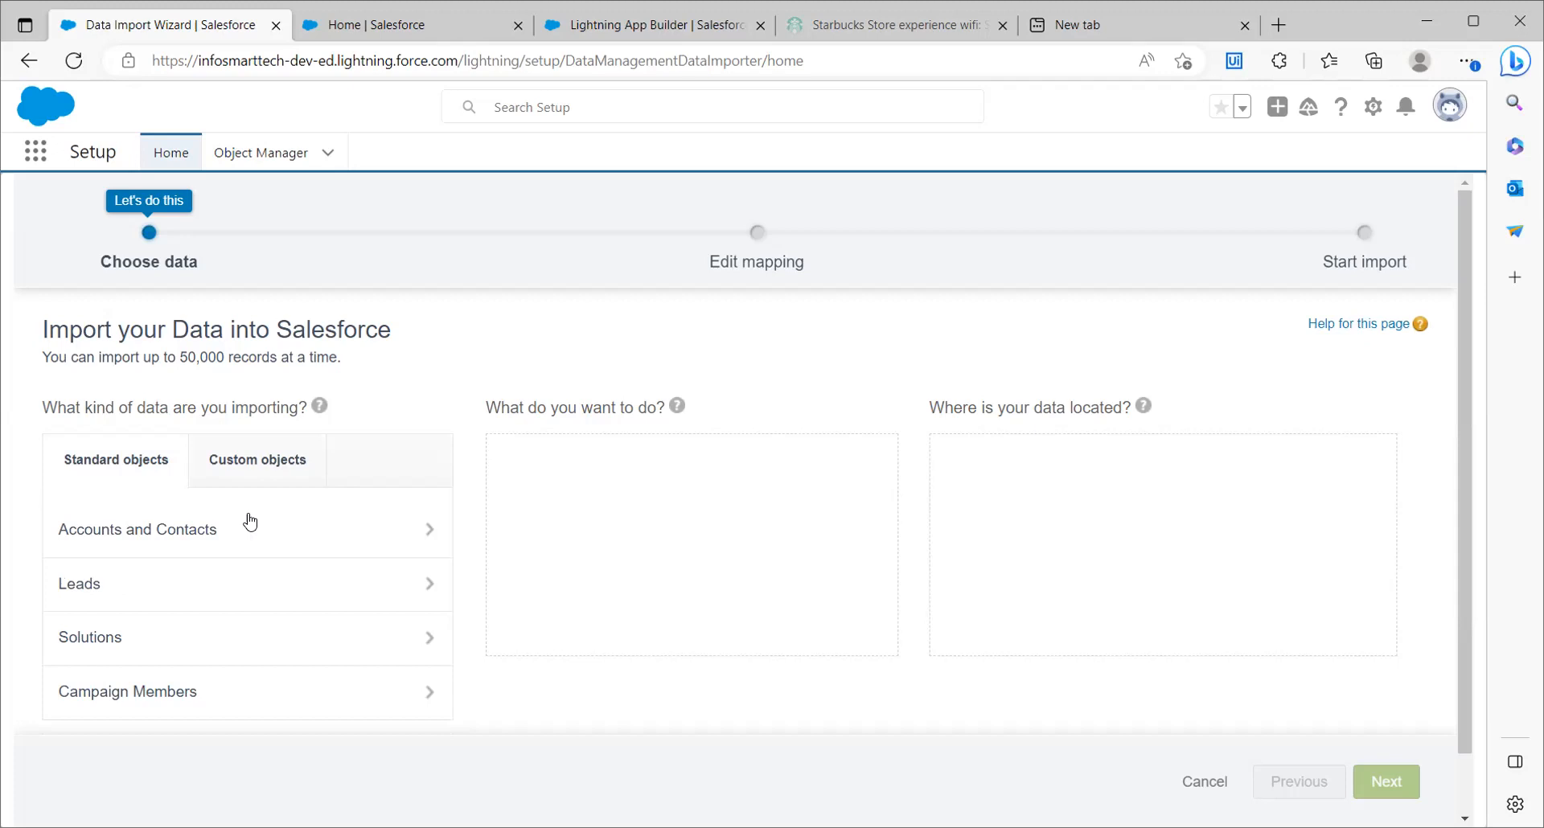
pyautogui.click(379, 592)
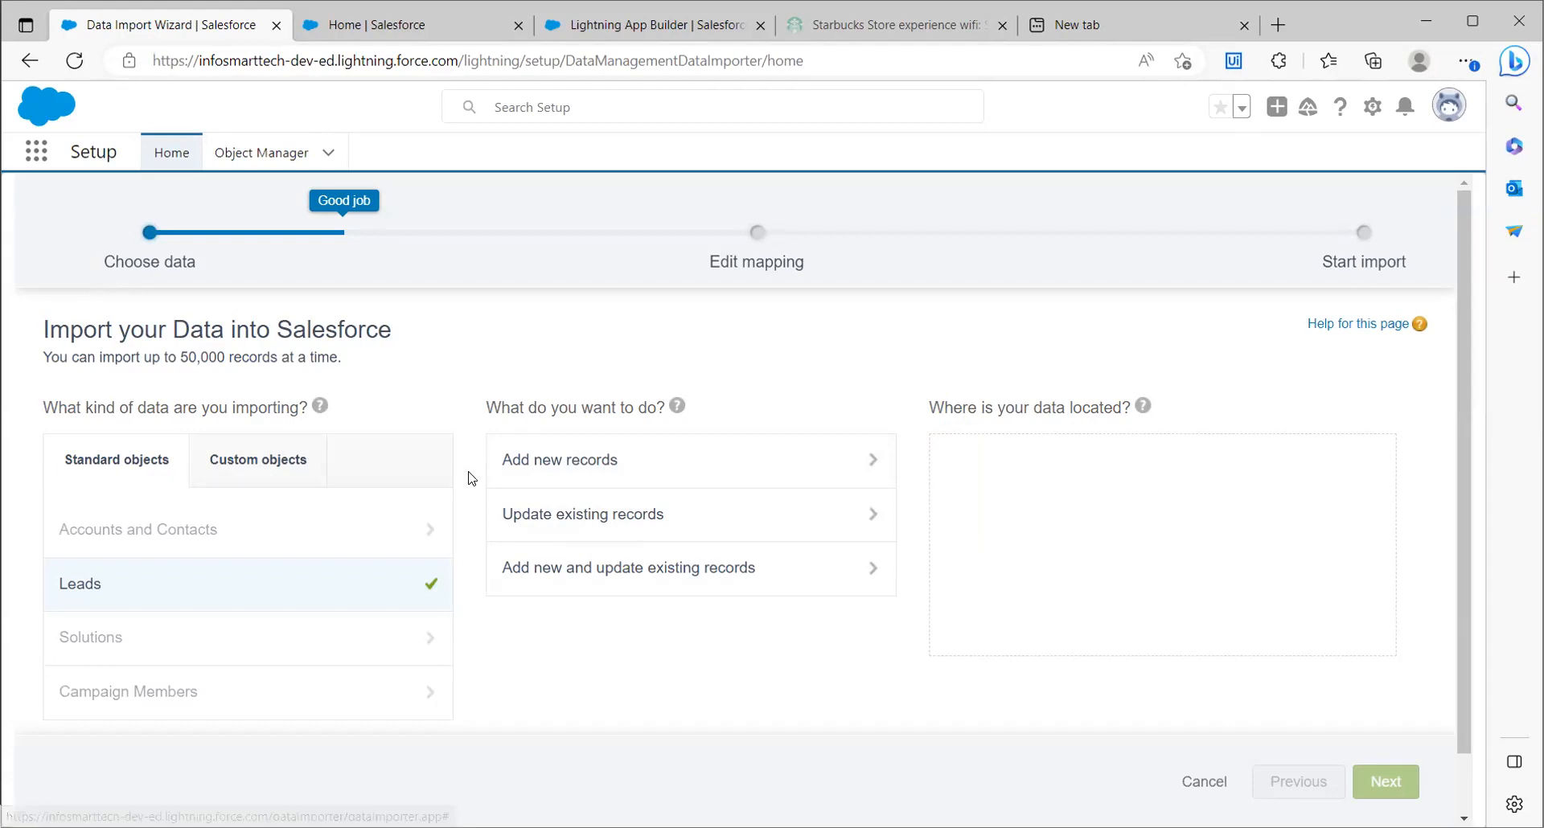
pyautogui.click(224, 464)
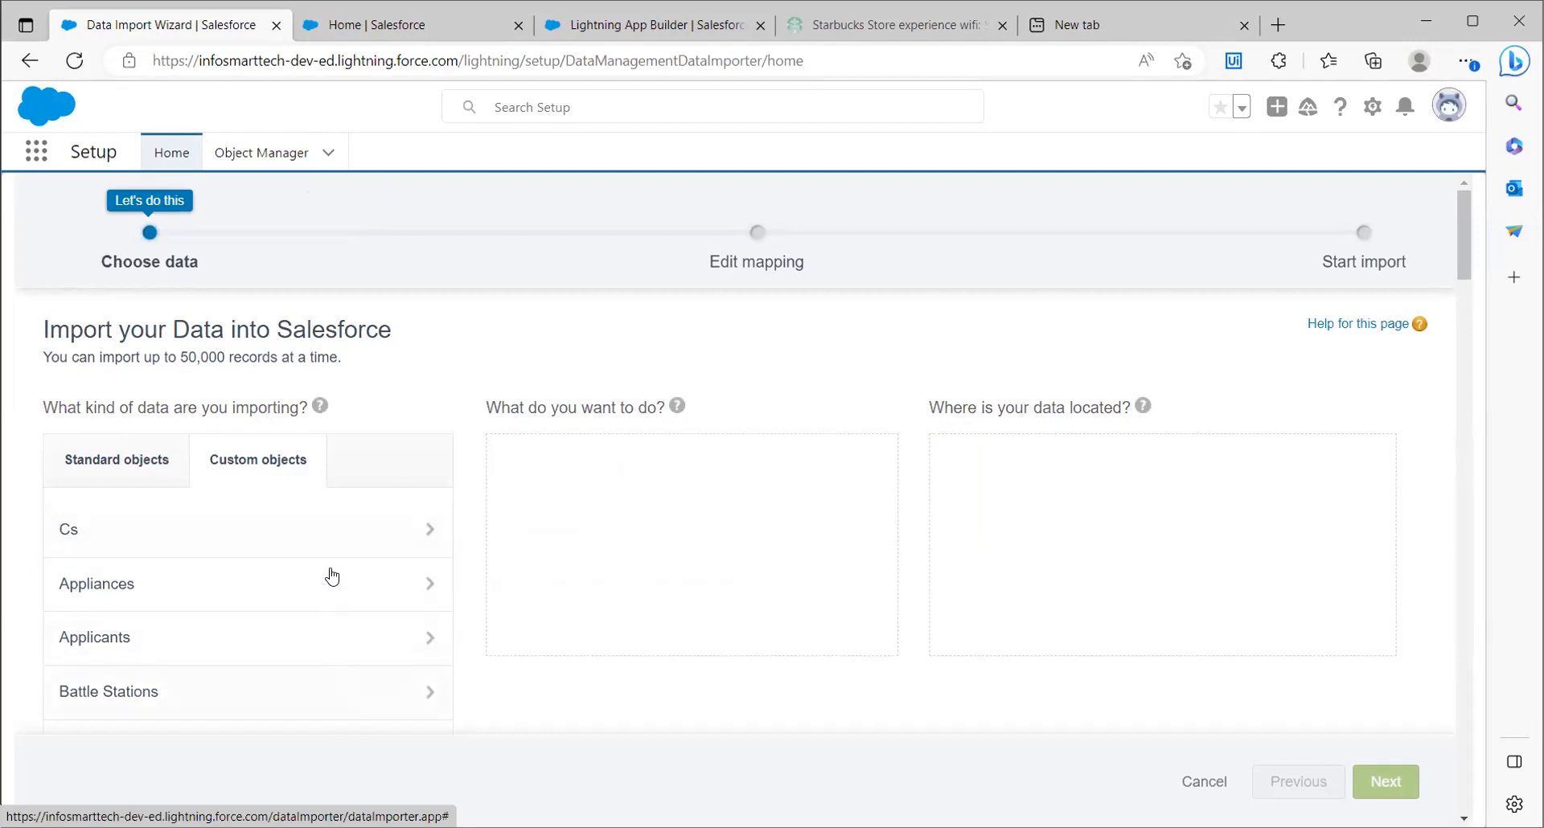
pyautogui.click(144, 480)
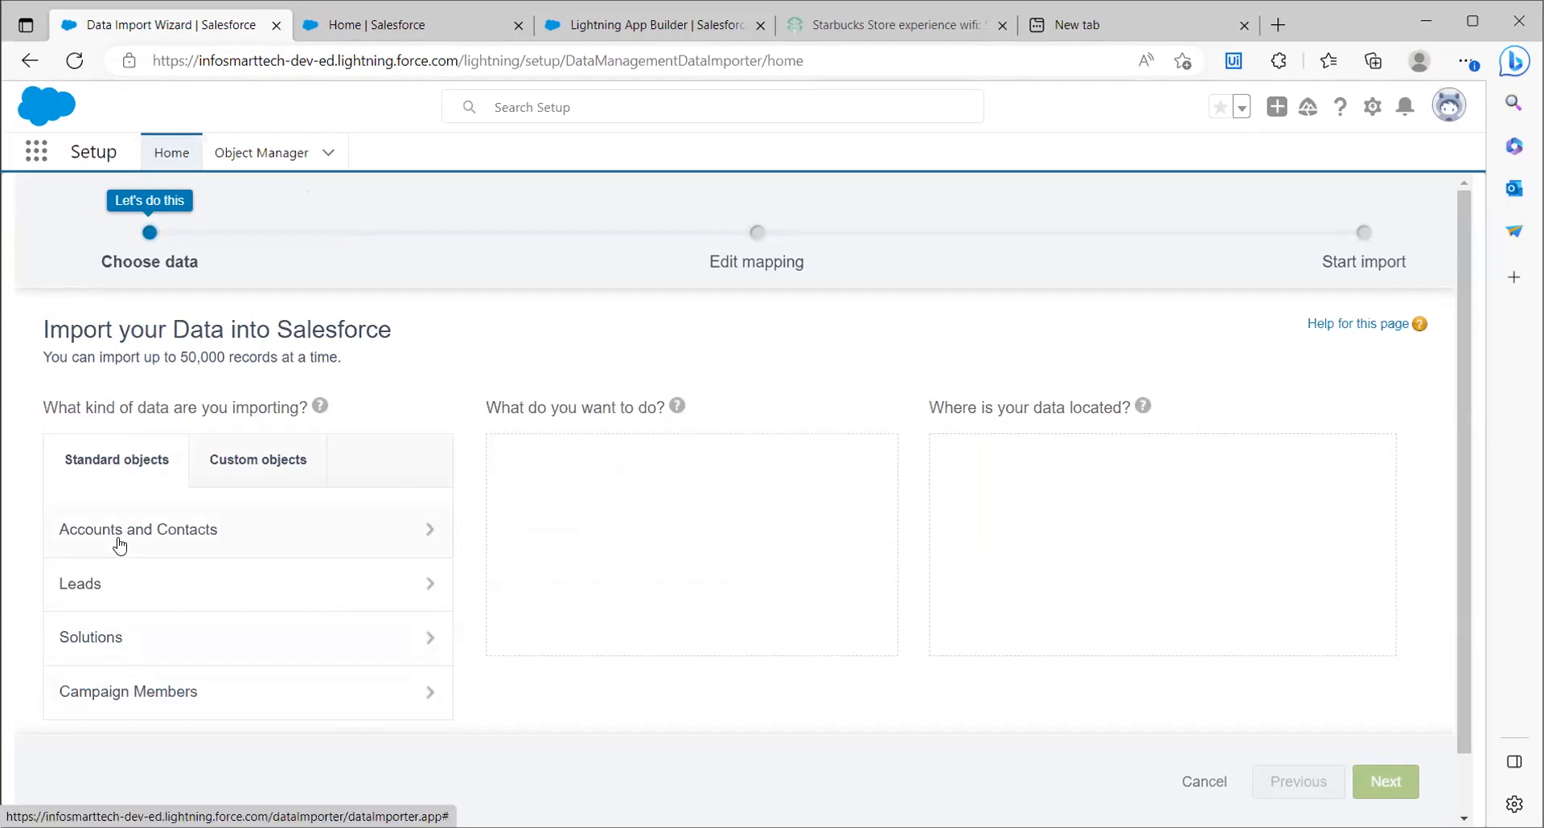
# Choose Accounts and Contacts as the data to import and select adding new records
pyautogui.click(308, 551)
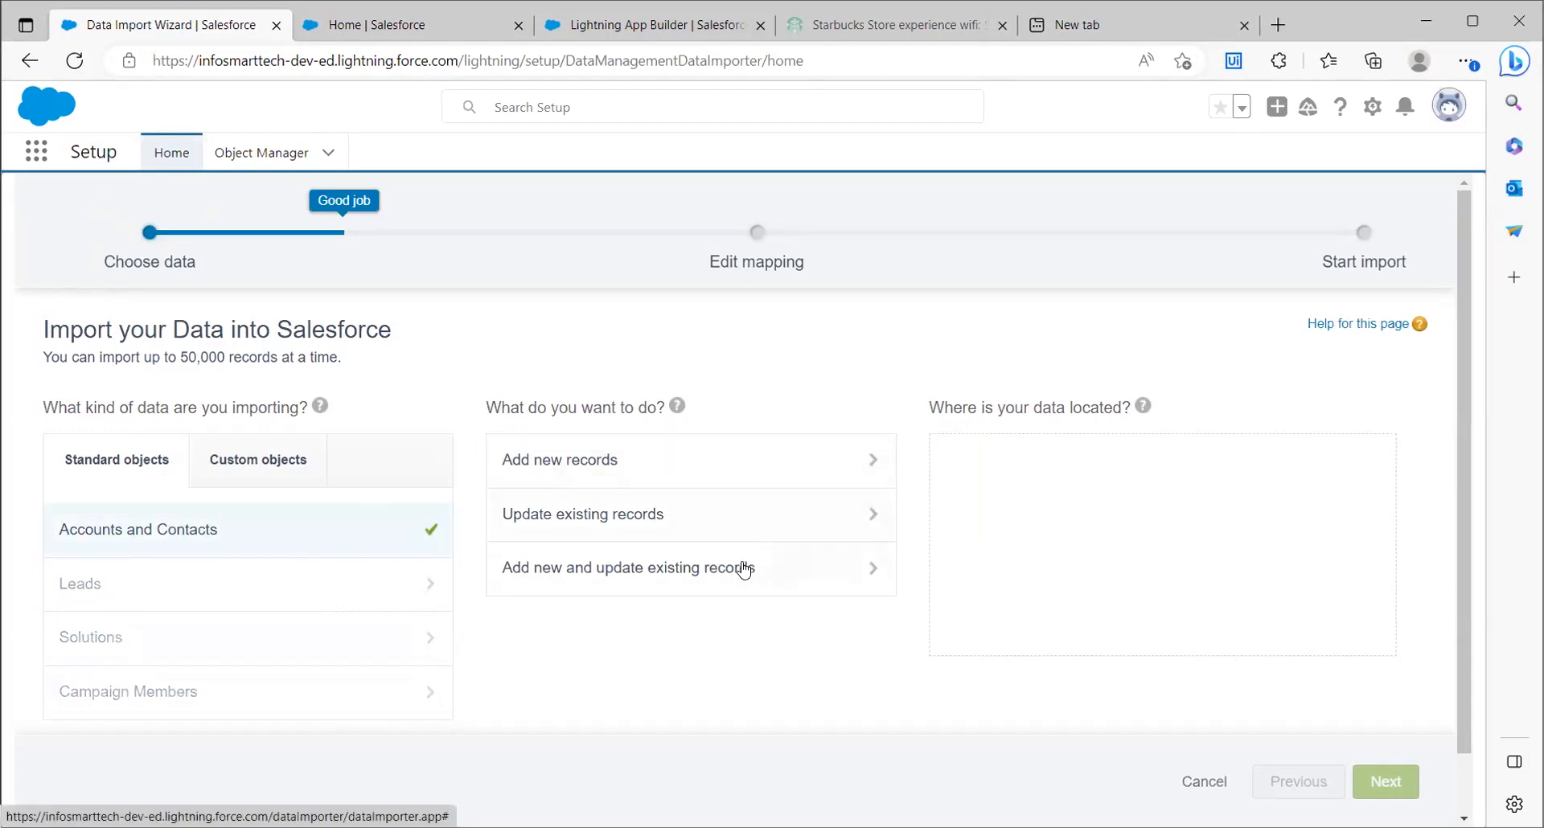
pyautogui.click(758, 461)
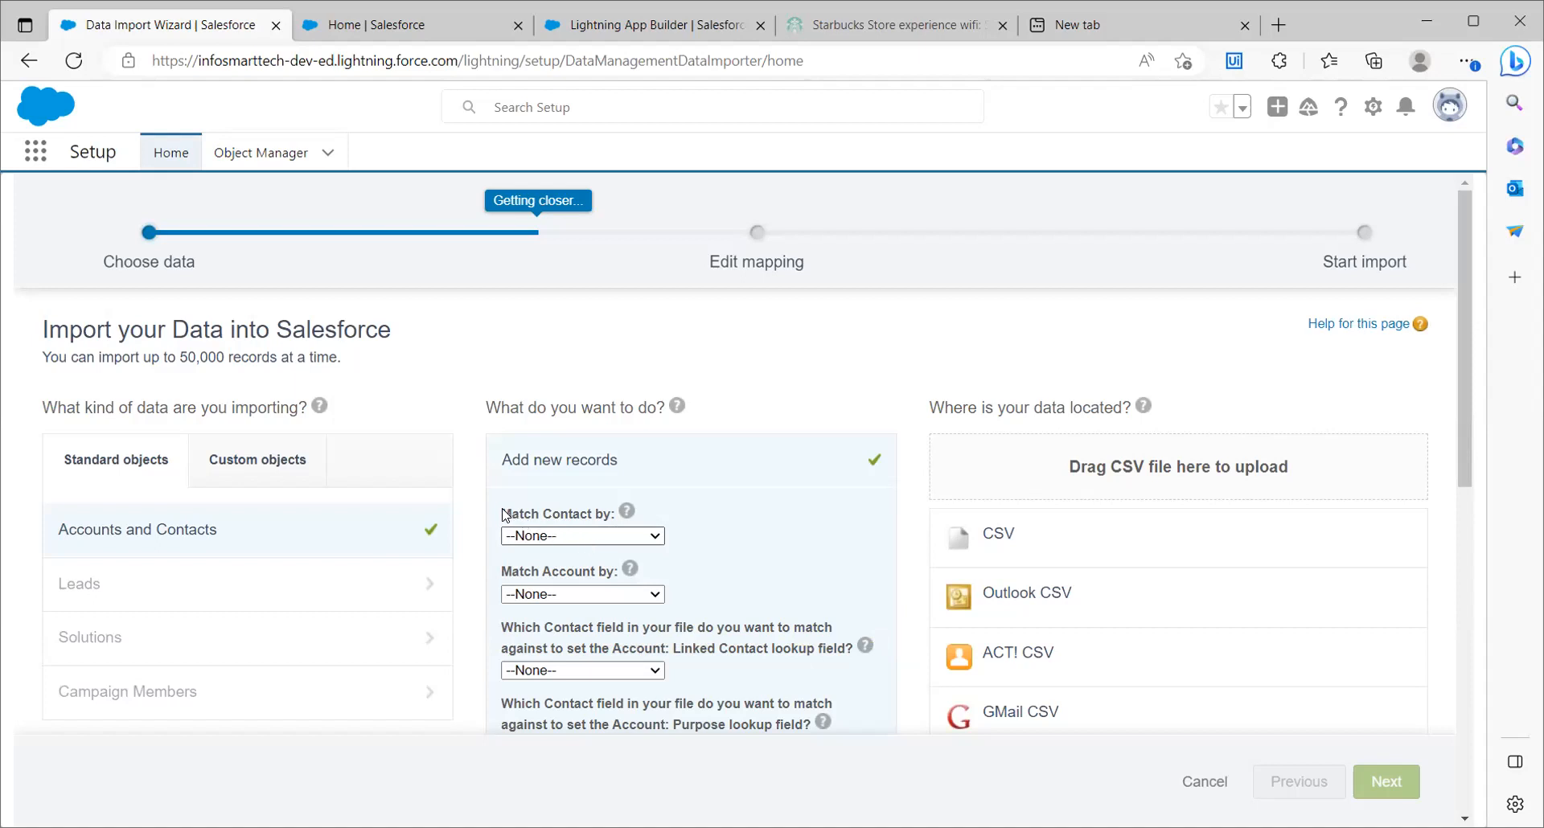
# Examine the contact and account matching settings and the choices for the Account: Linked Contact lookup field
pyautogui.moveTo(503, 512); pyautogui.dragTo(637, 502)
pyautogui.moveTo(503, 572); pyautogui.dragTo(632, 569)
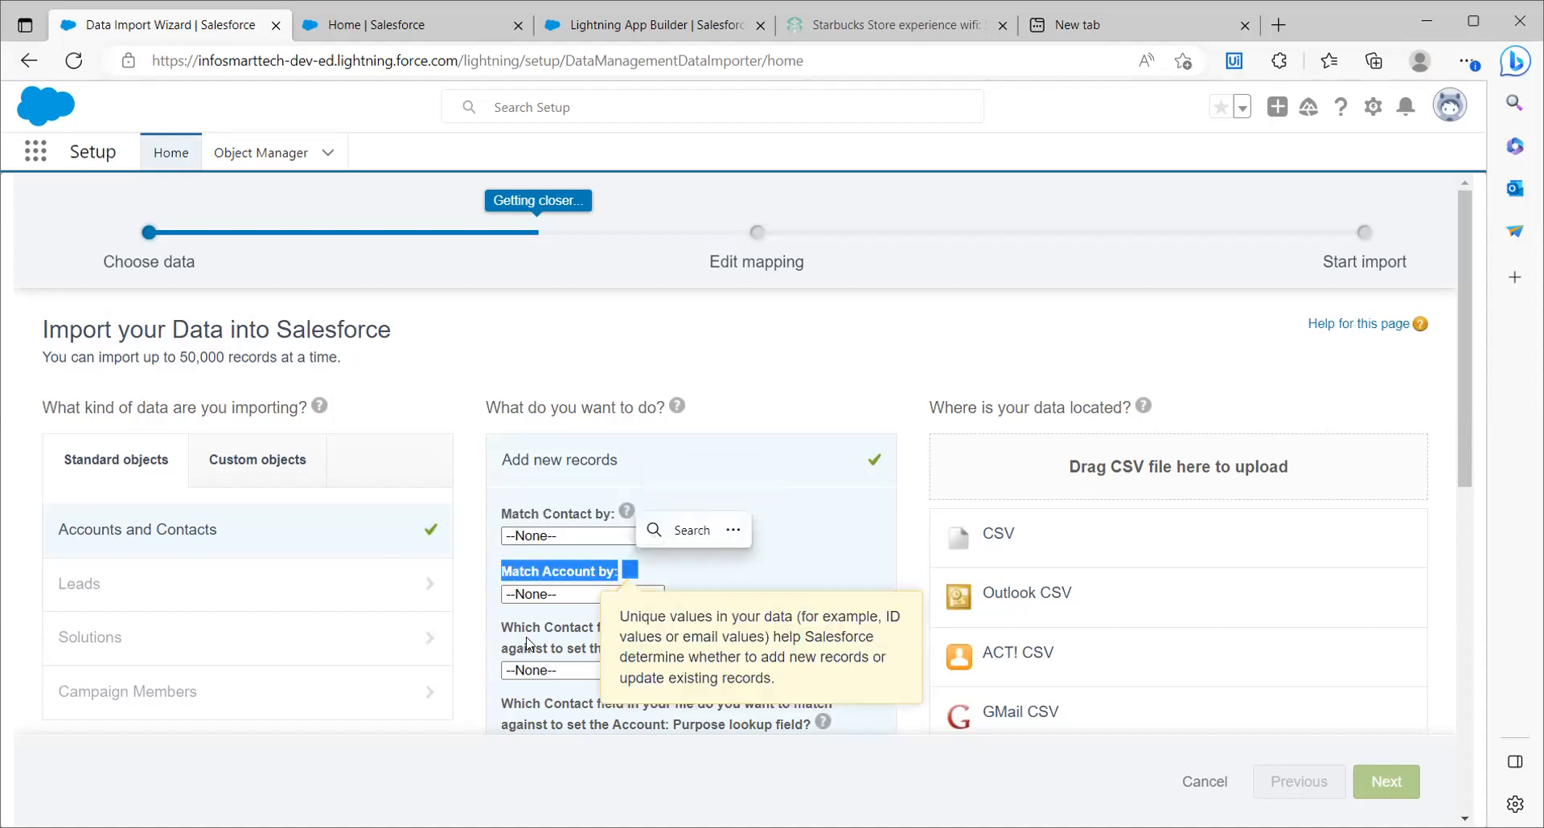
pyautogui.click(611, 648)
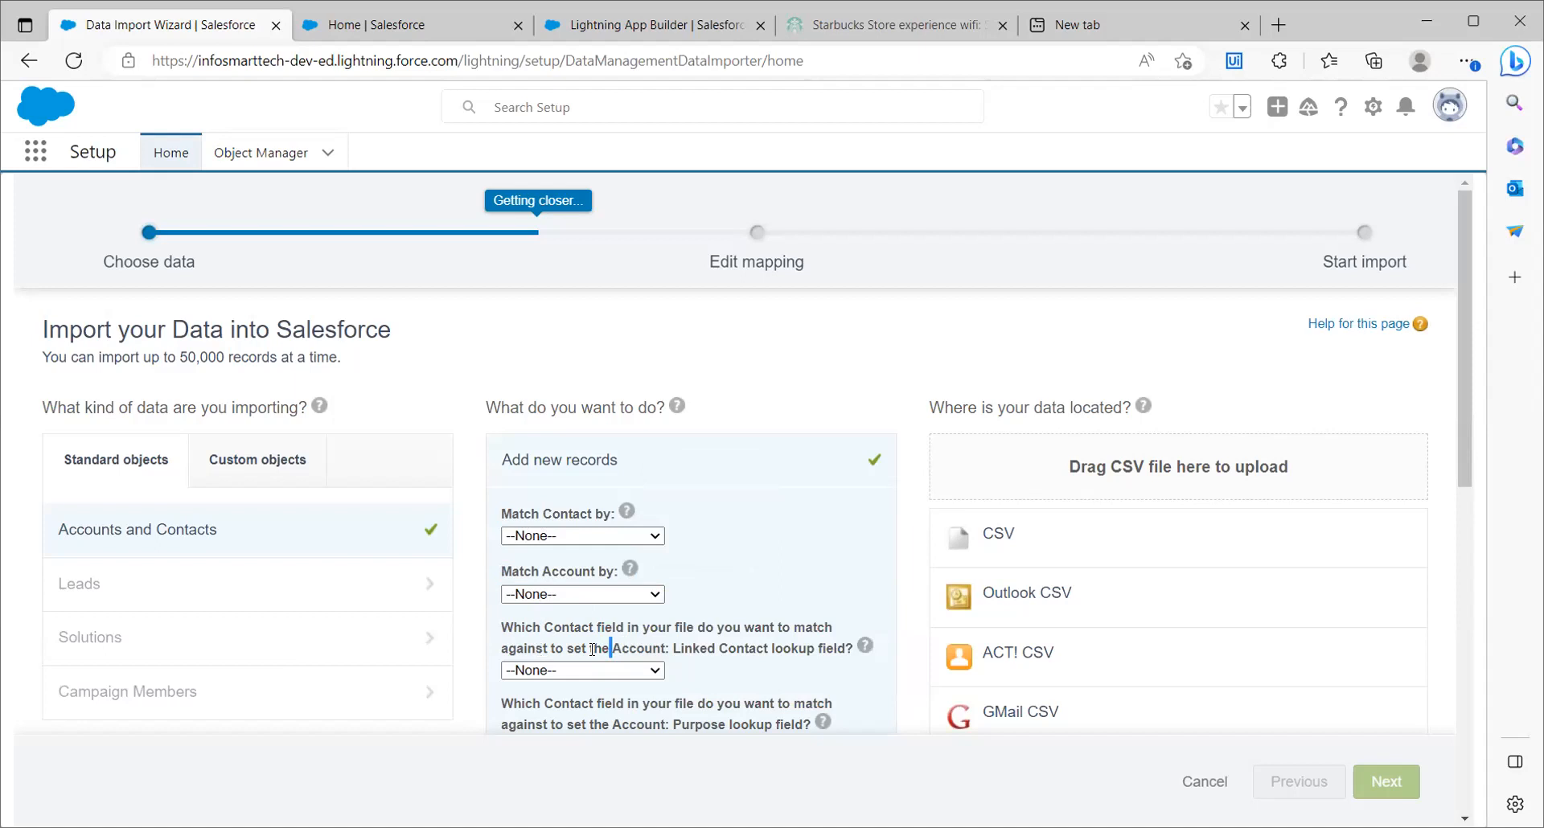
pyautogui.click(563, 671)
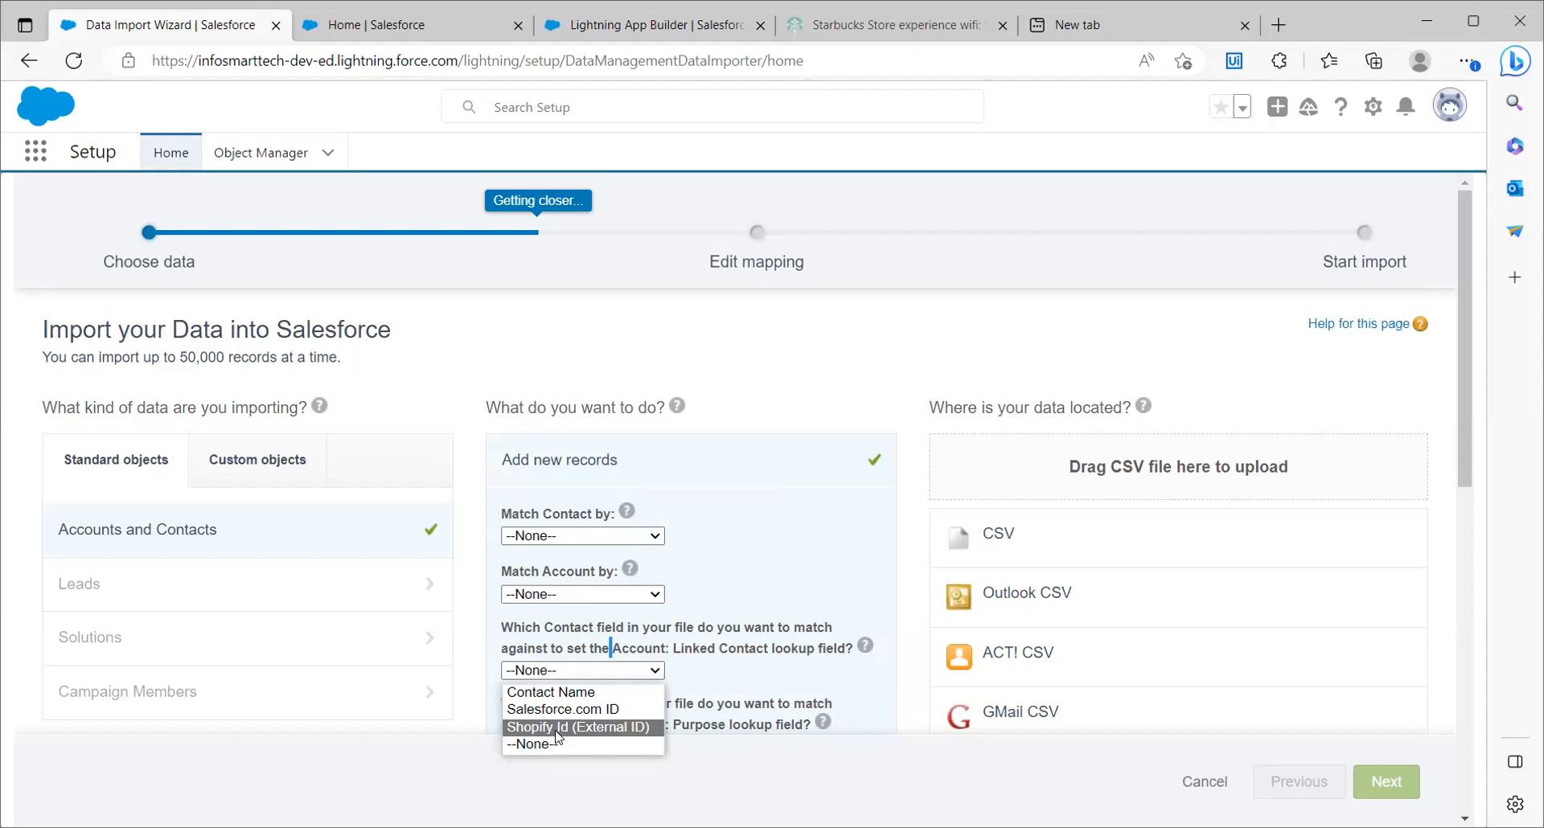
pyautogui.click(585, 673)
# Set contacts to match by Name and accounts to match by Name & Site
pyautogui.click(574, 538)
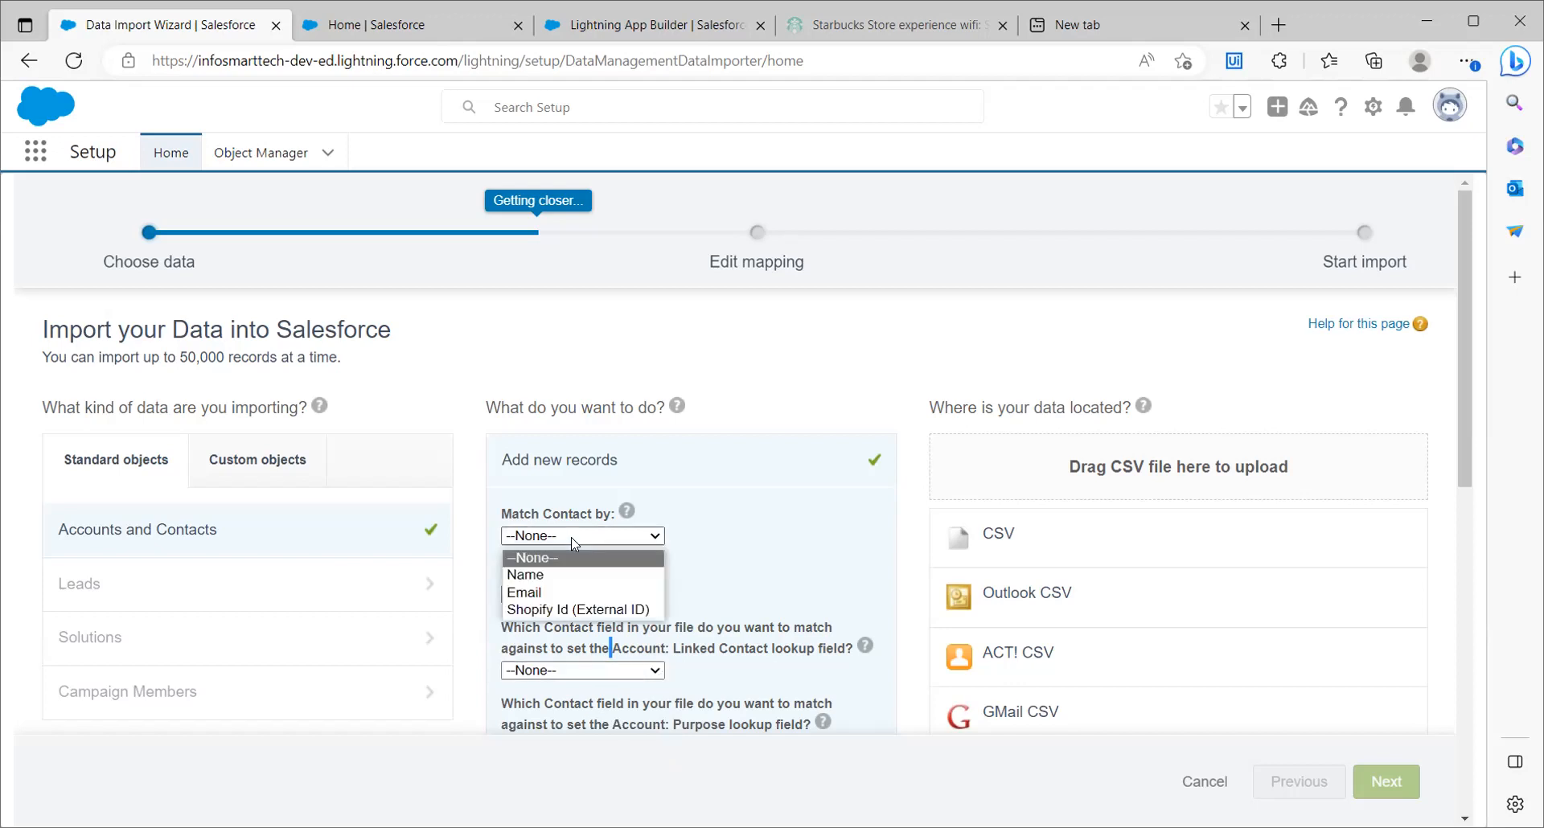
pyautogui.click(526, 575)
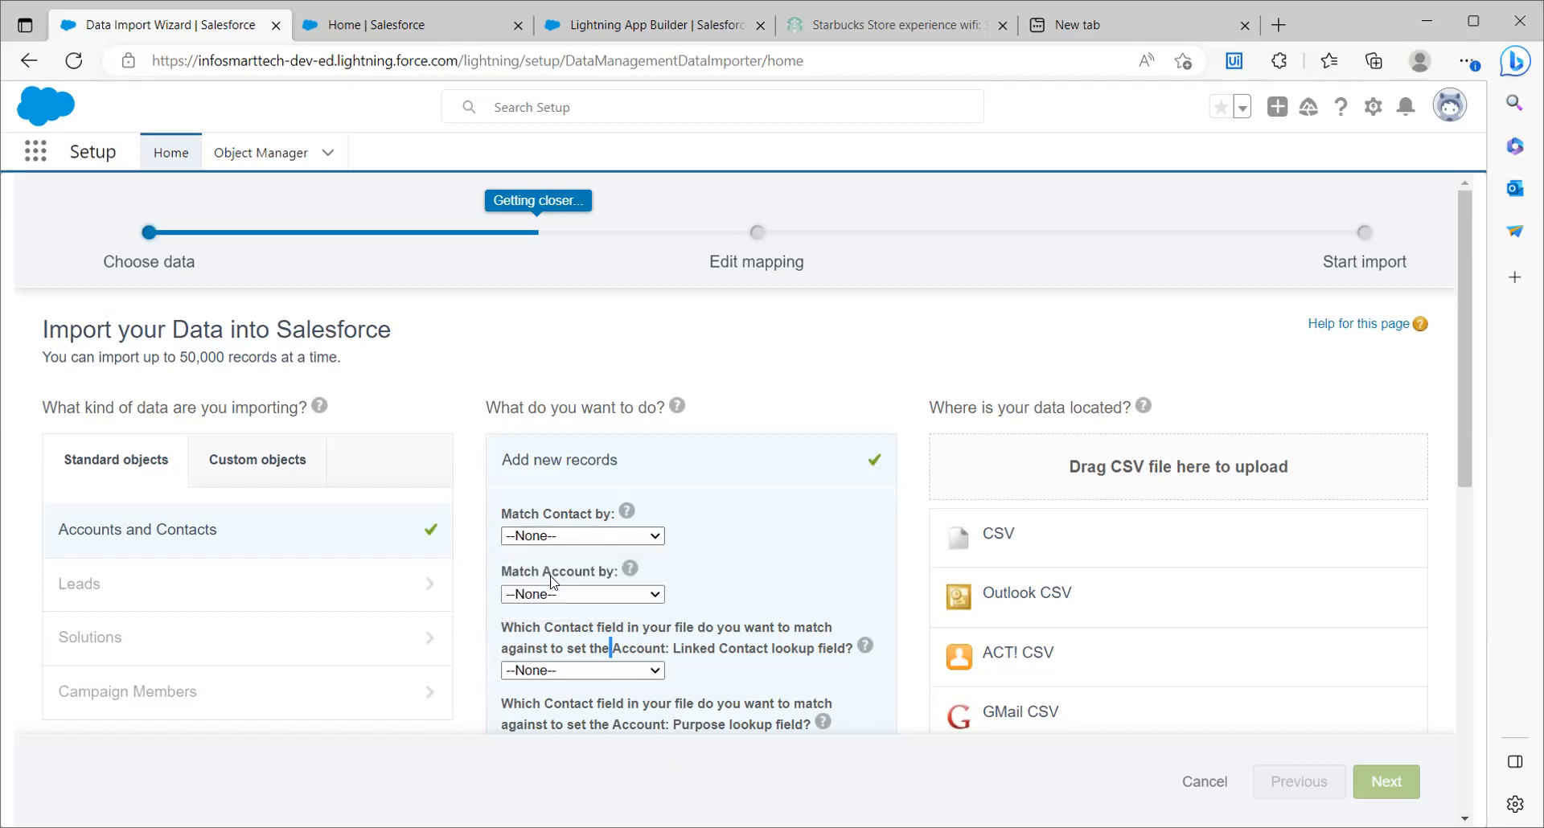
pyautogui.click(598, 601)
pyautogui.click(595, 600)
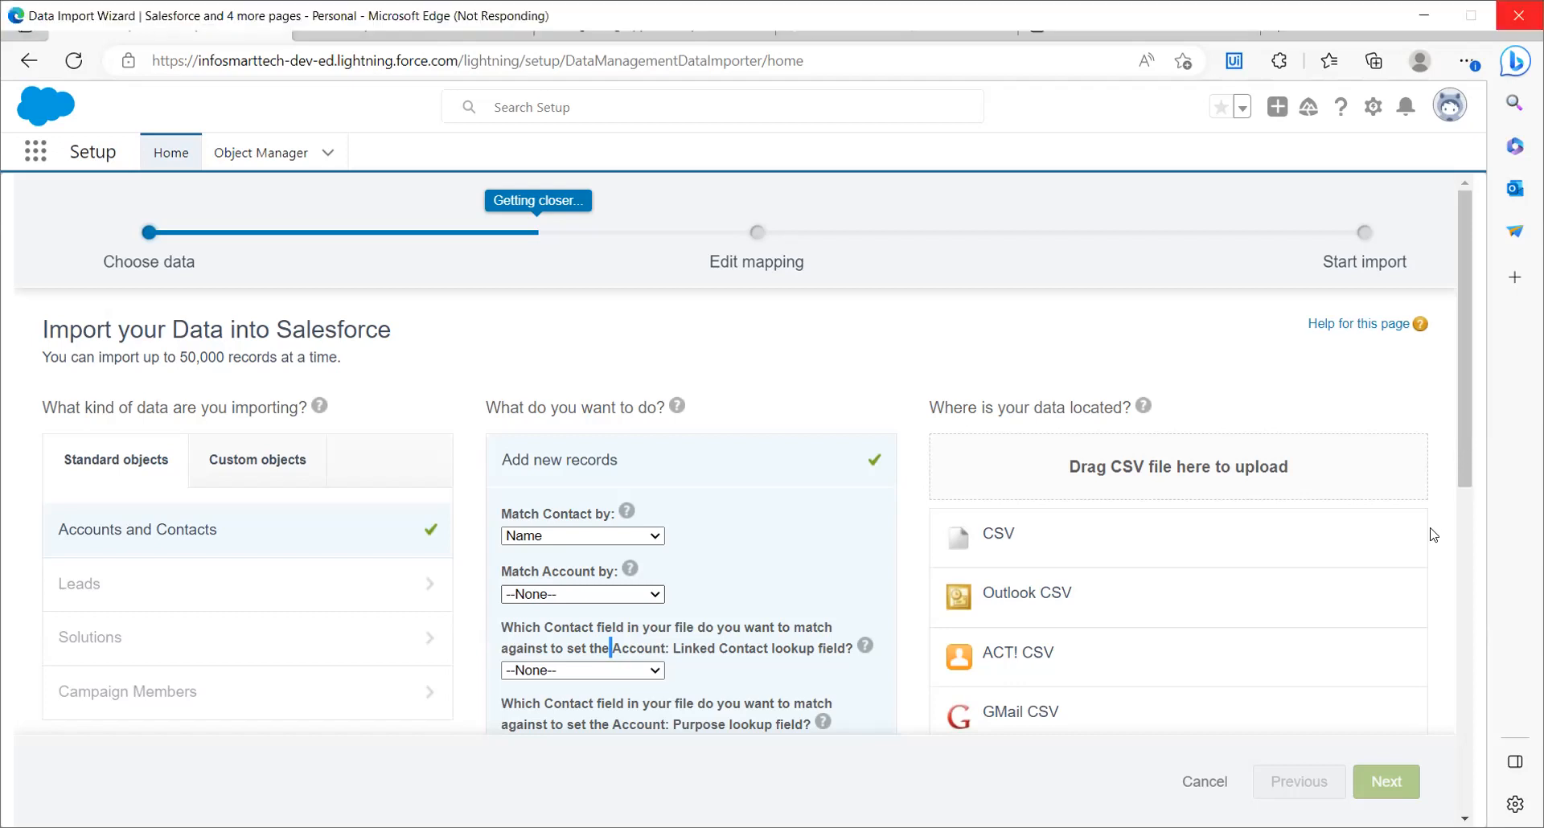
pyautogui.scroll(-1, 1433, 535)
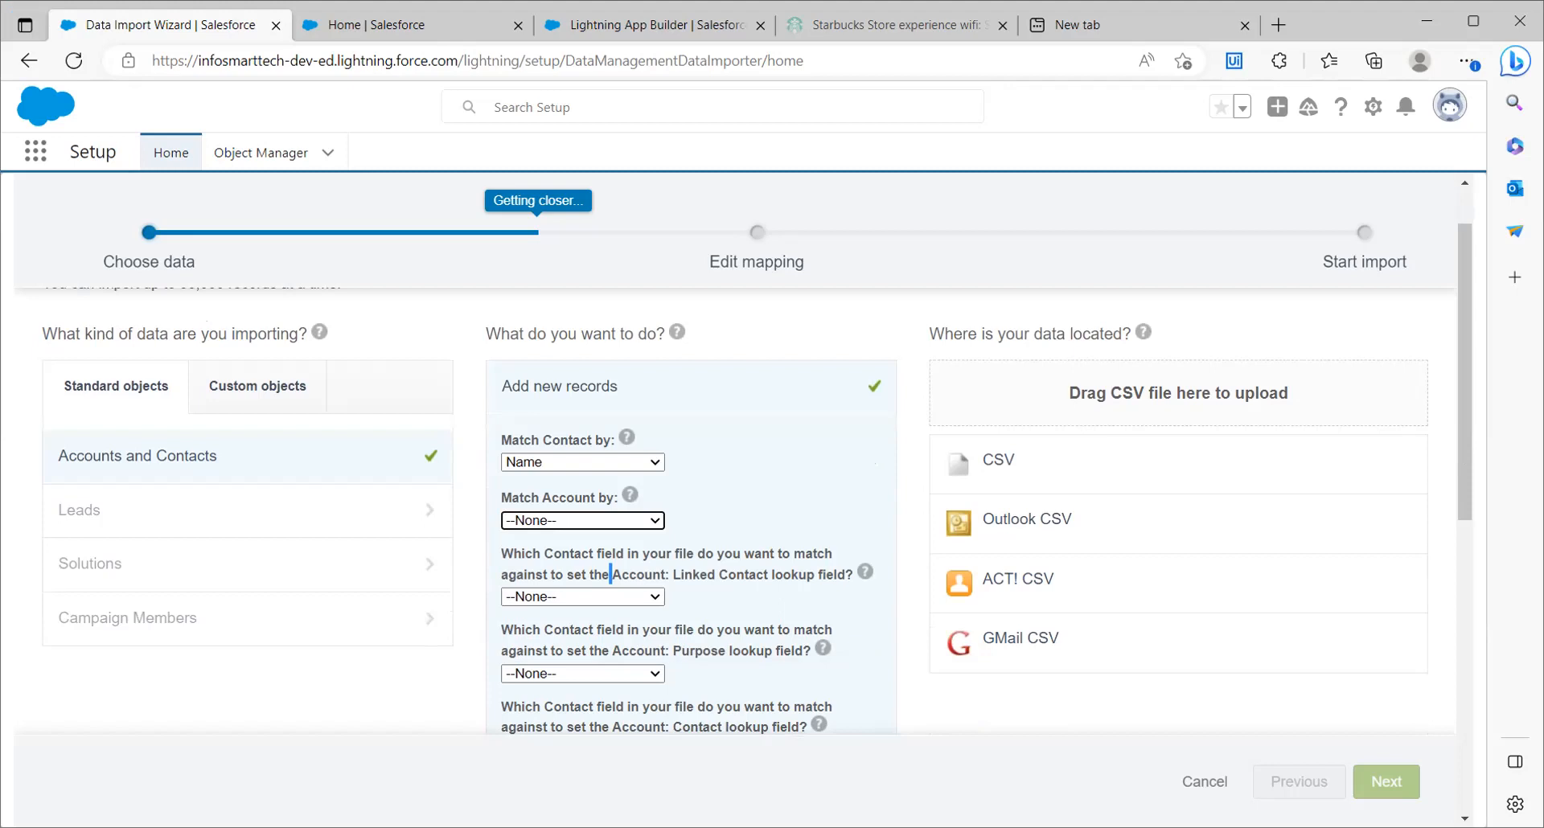
pyautogui.click(589, 525)
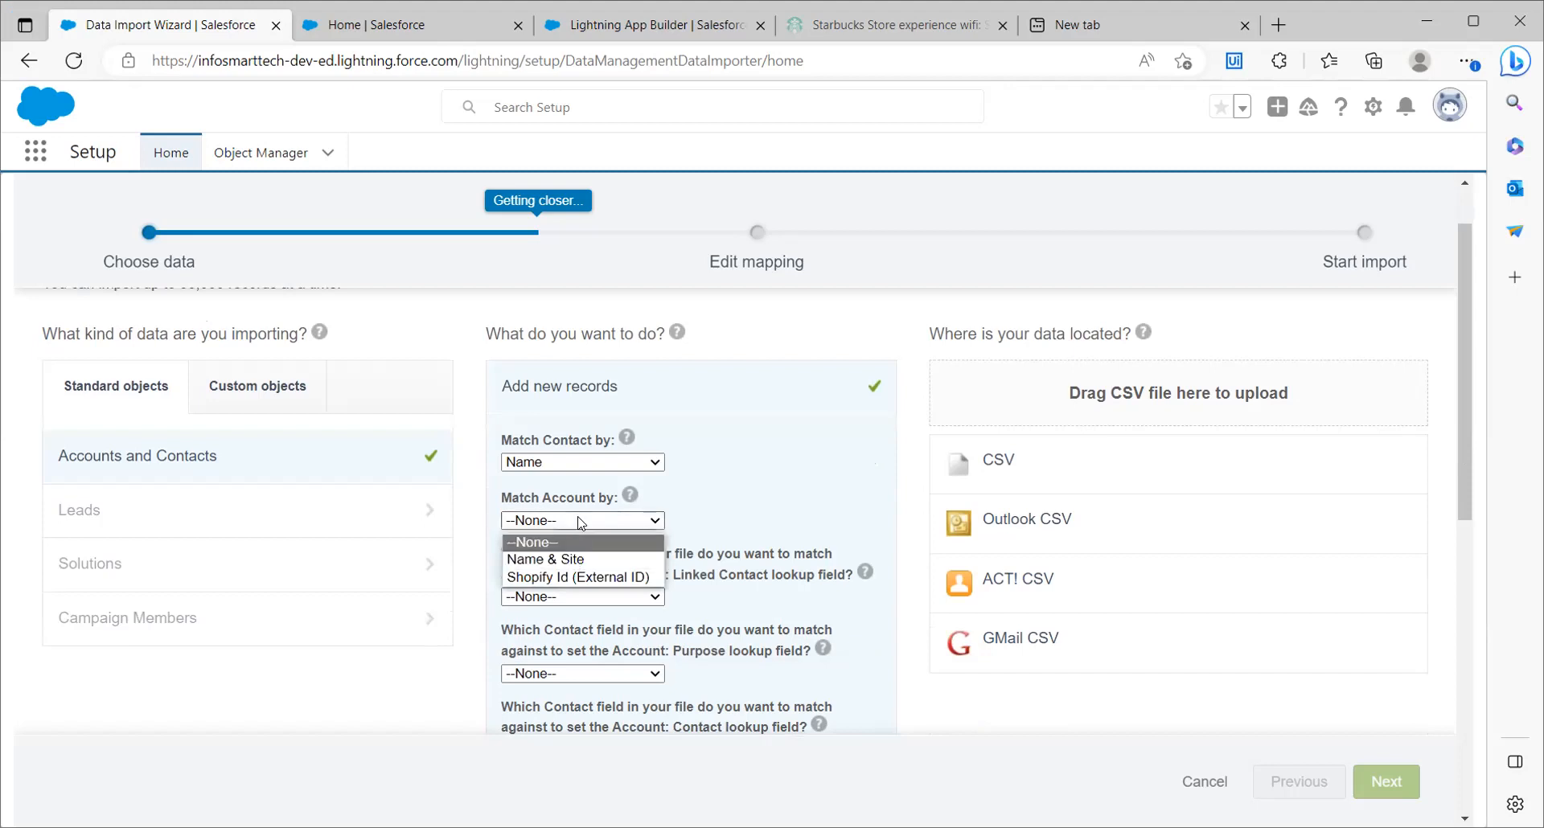
pyautogui.click(560, 558)
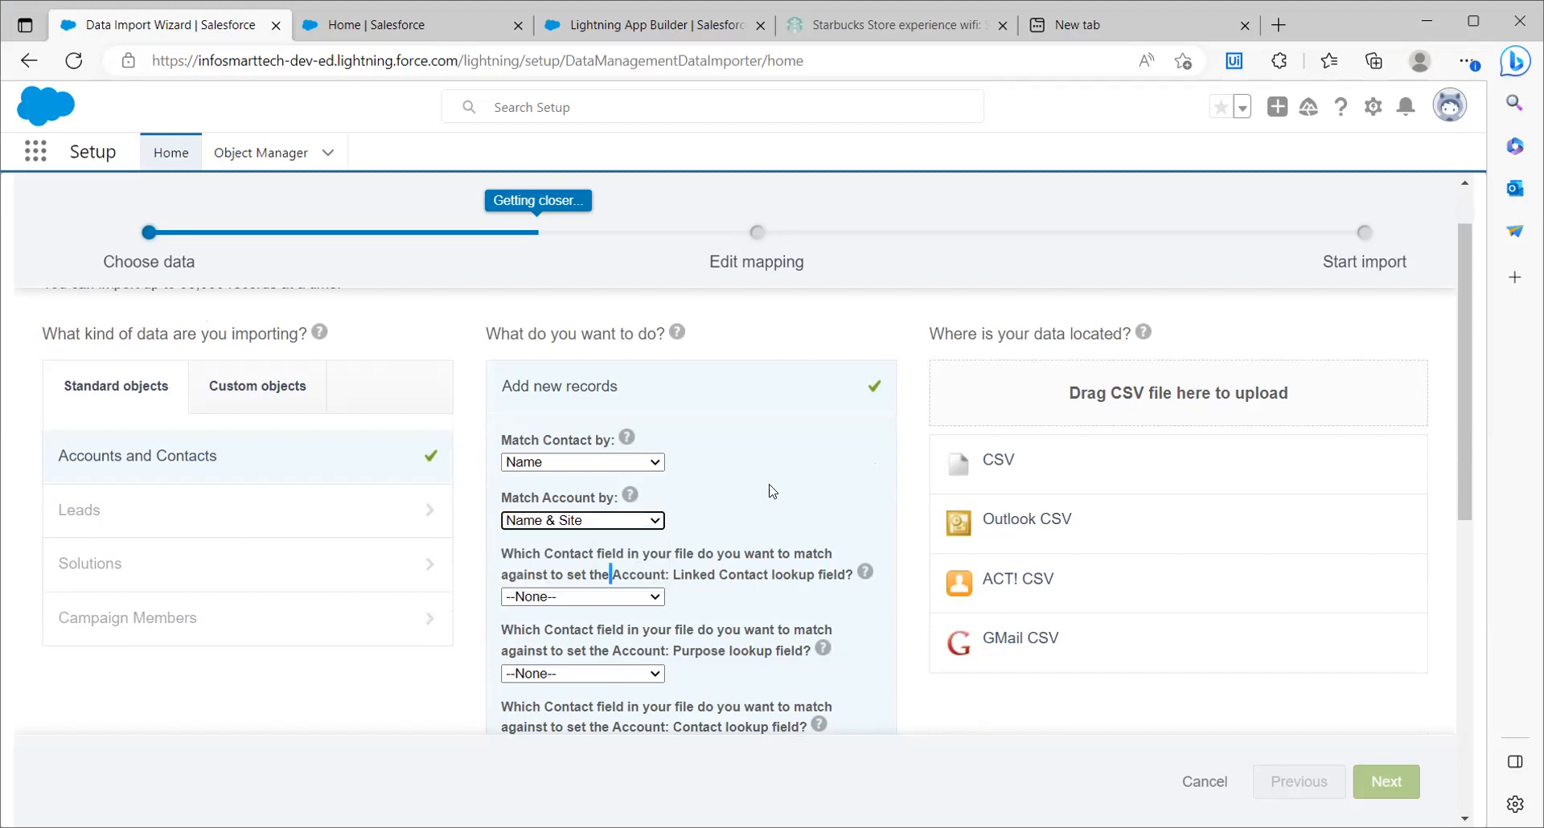
# Choose CSV as the data location and check the available value separators
pyautogui.click(1062, 472)
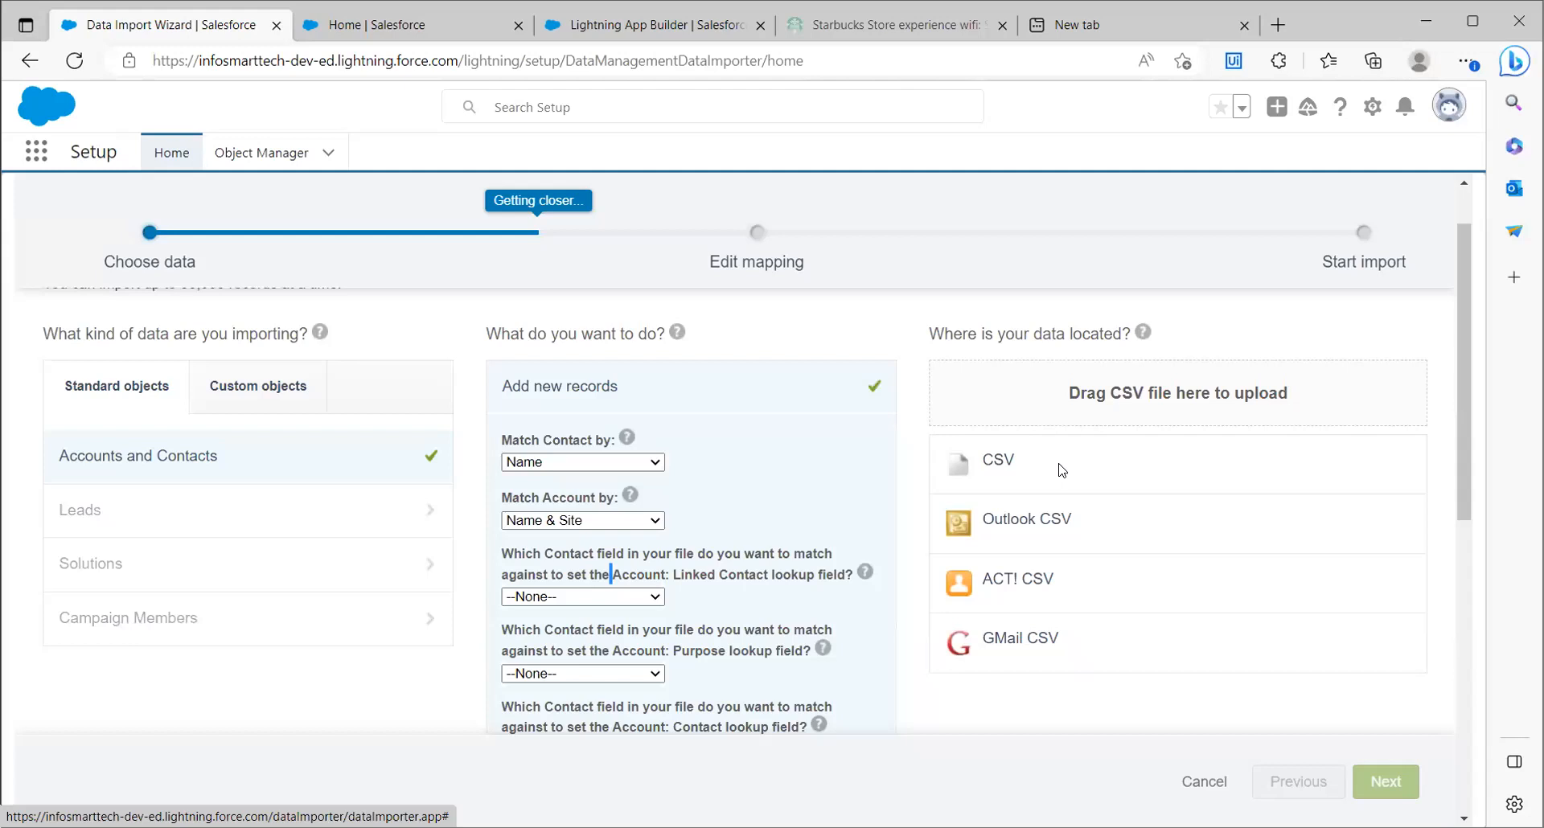
pyautogui.click(1060, 468)
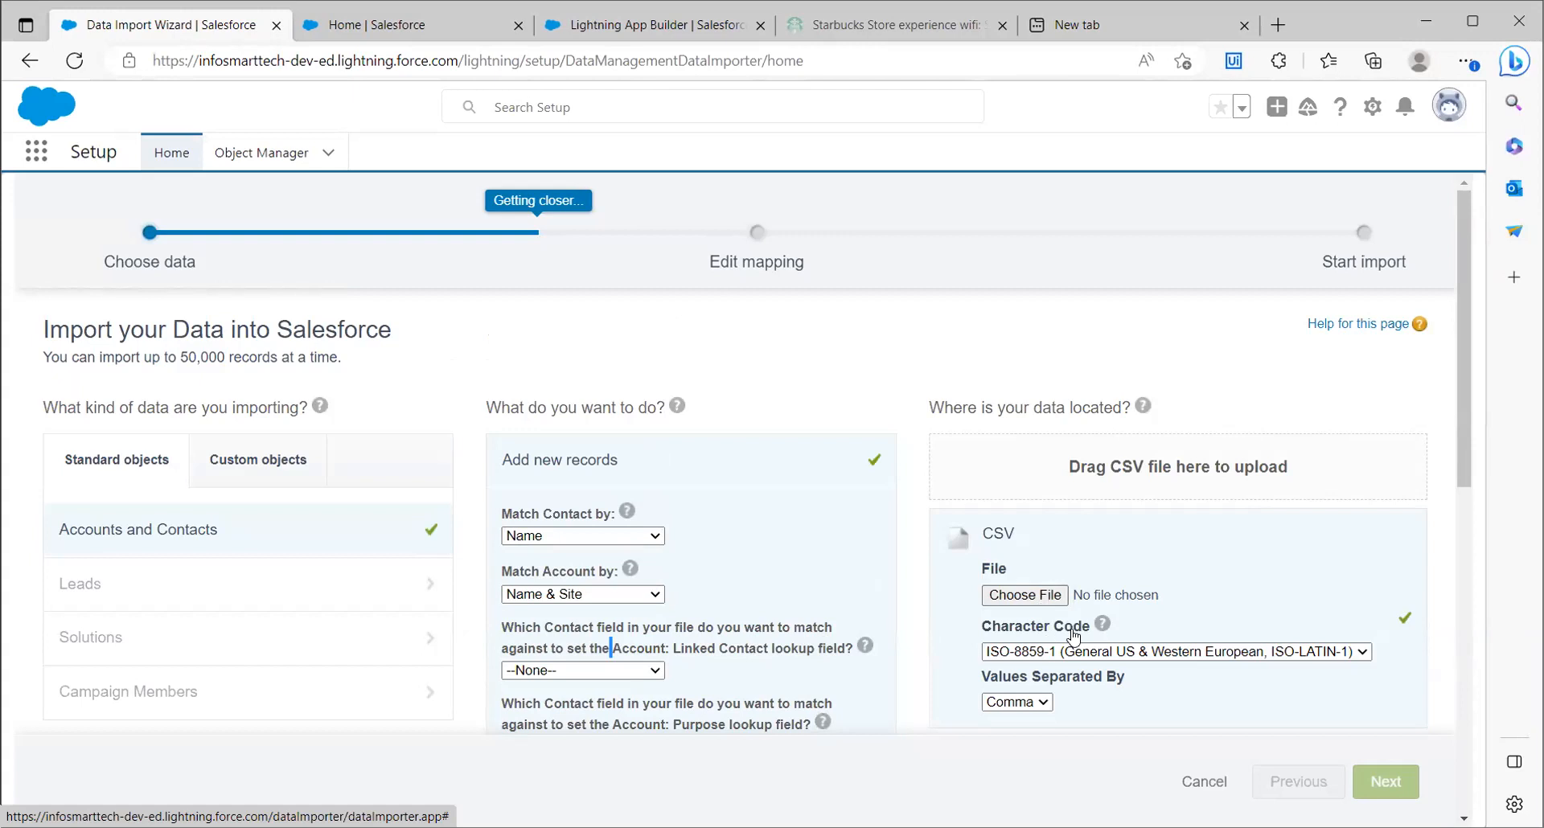
pyautogui.click(1031, 702)
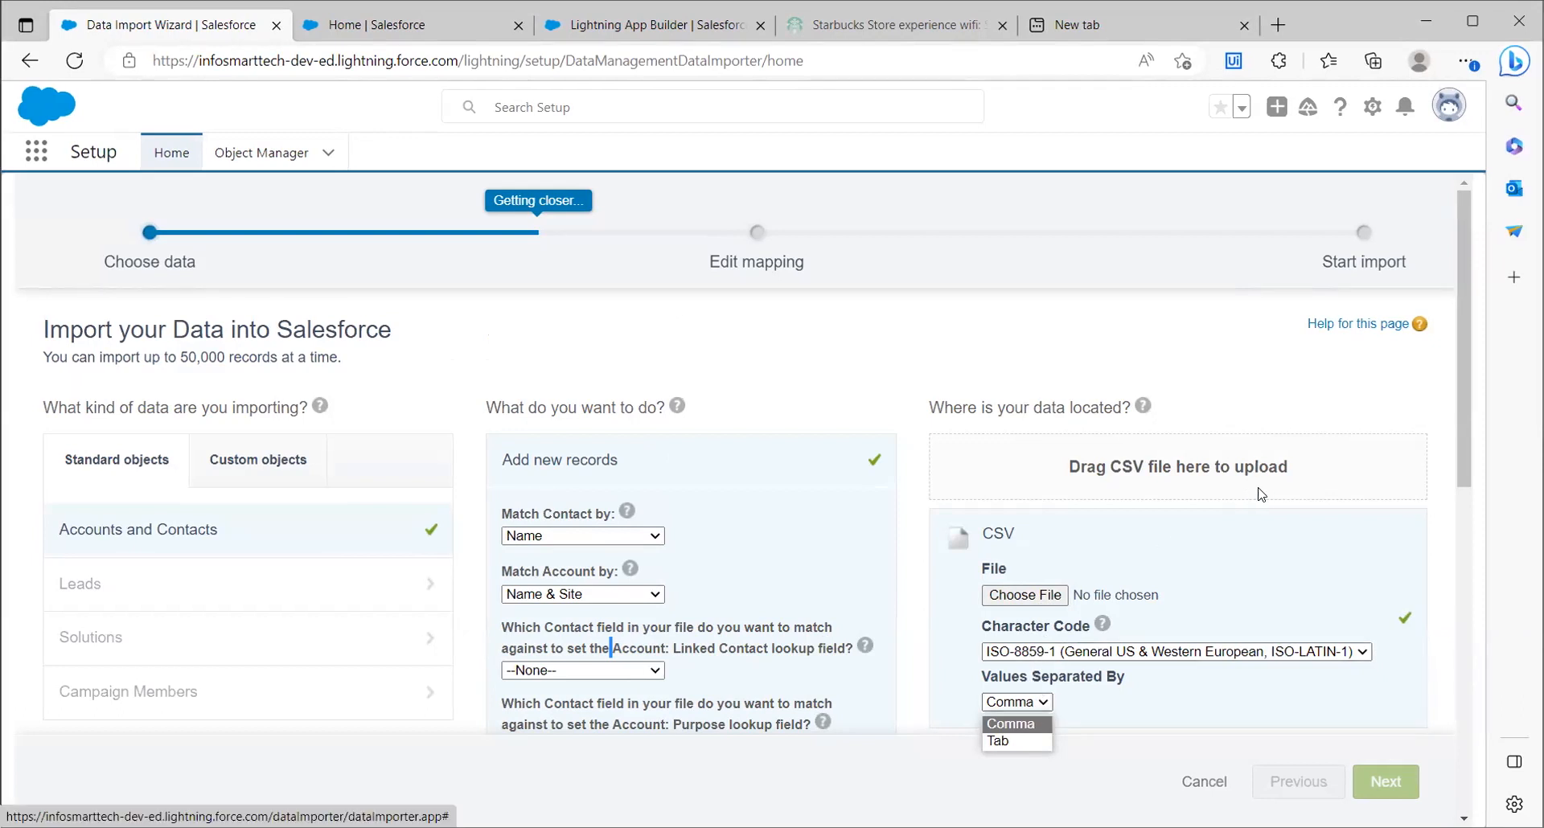
# Check which record types are available for the new records
pyautogui.moveTo(1477, 432); pyautogui.dragTo(1435, 572)
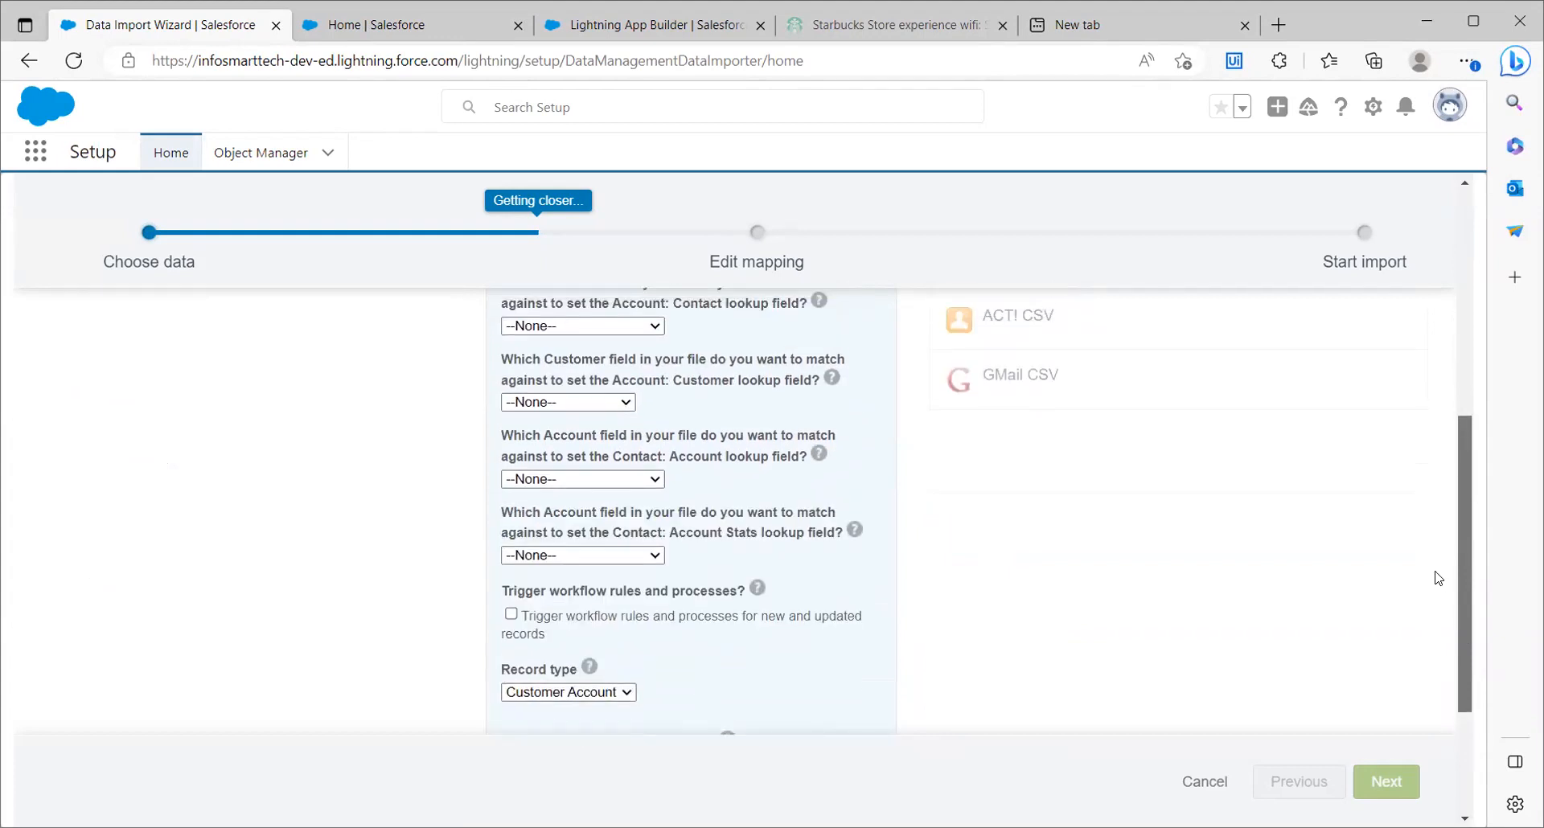
pyautogui.scroll(-2, 1439, 591)
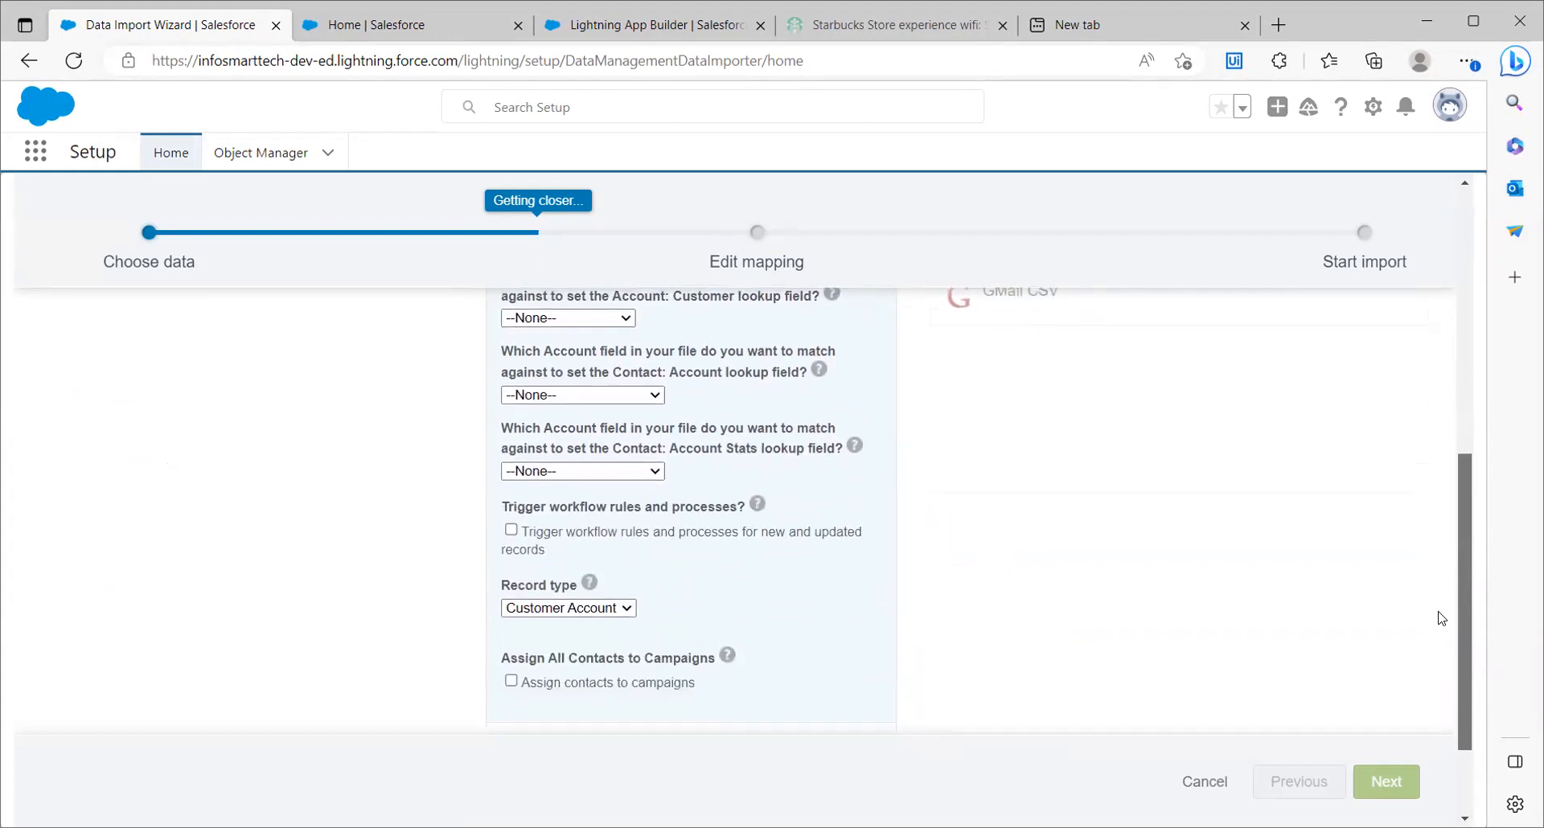
pyautogui.click(607, 604)
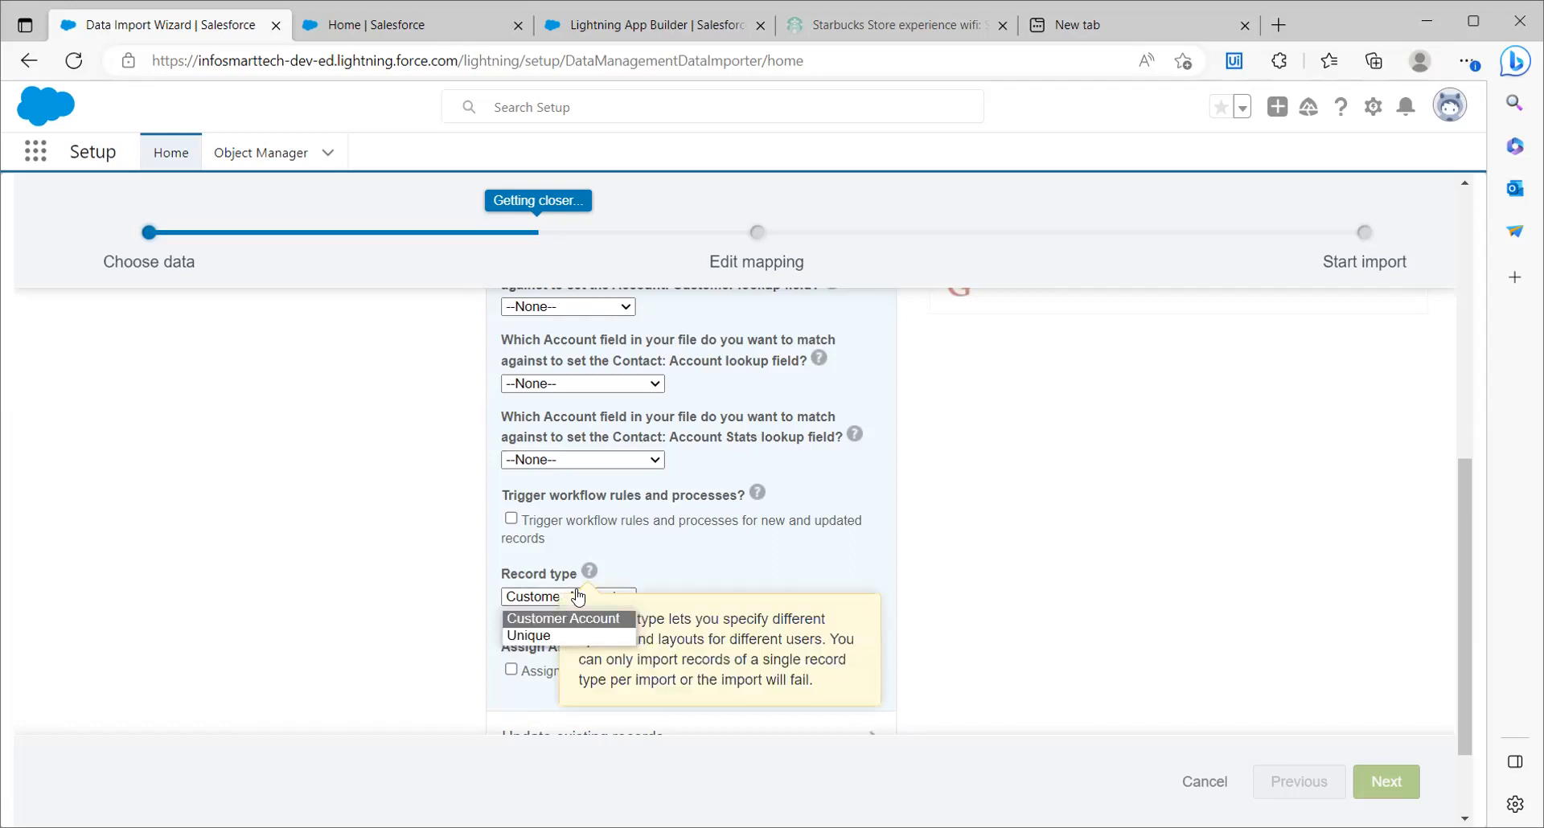
pyautogui.click(554, 603)
pyautogui.click(554, 603)
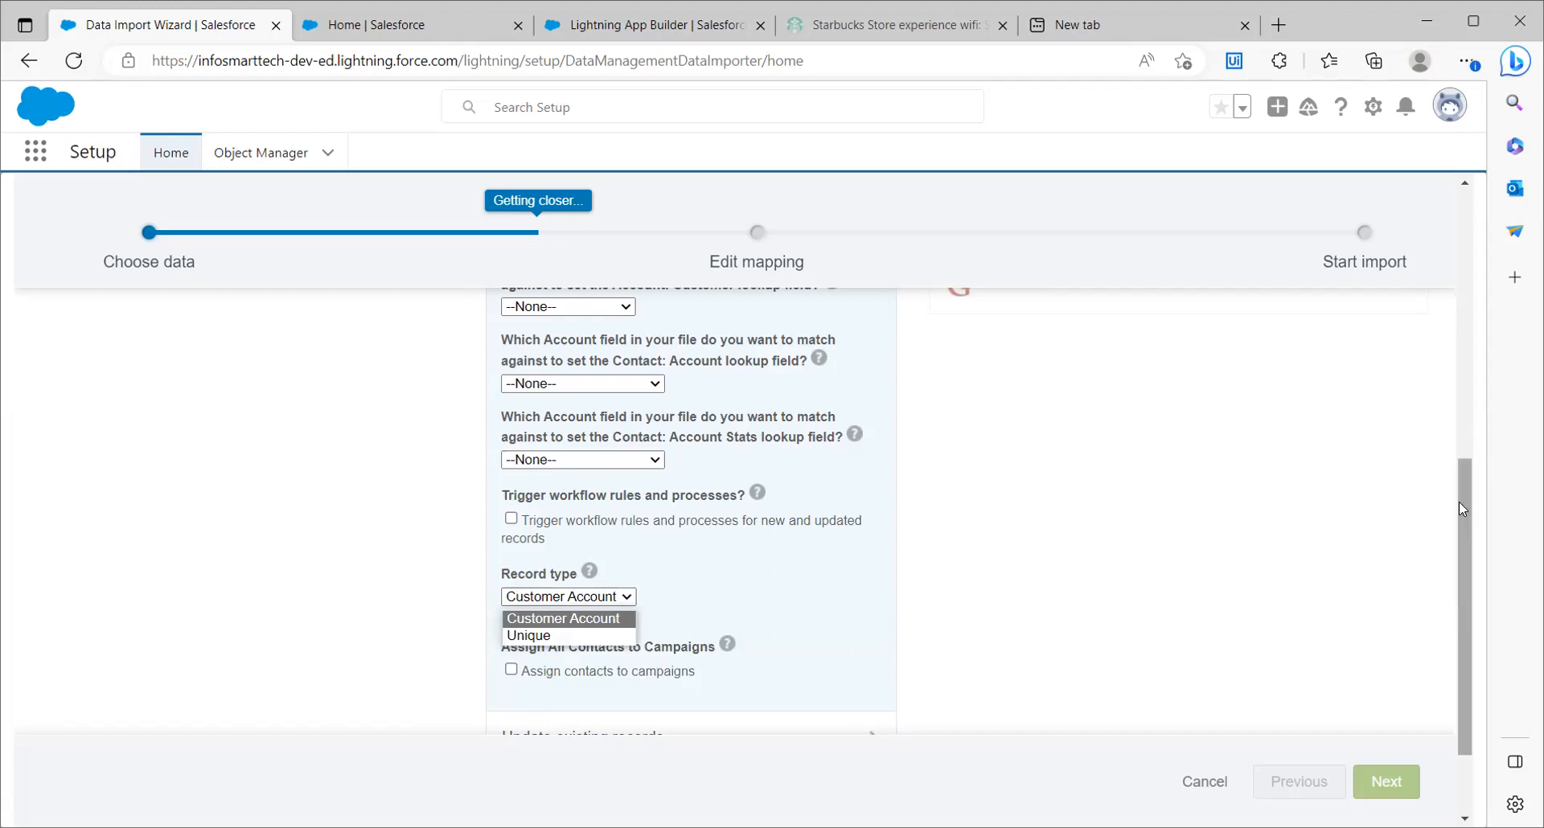
# Inspect the Contact, Customer and Account lookup field matching settings for adding new records
pyautogui.moveTo(1458, 502); pyautogui.dragTo(1433, 423)
pyautogui.click(541, 420)
pyautogui.click(539, 494)
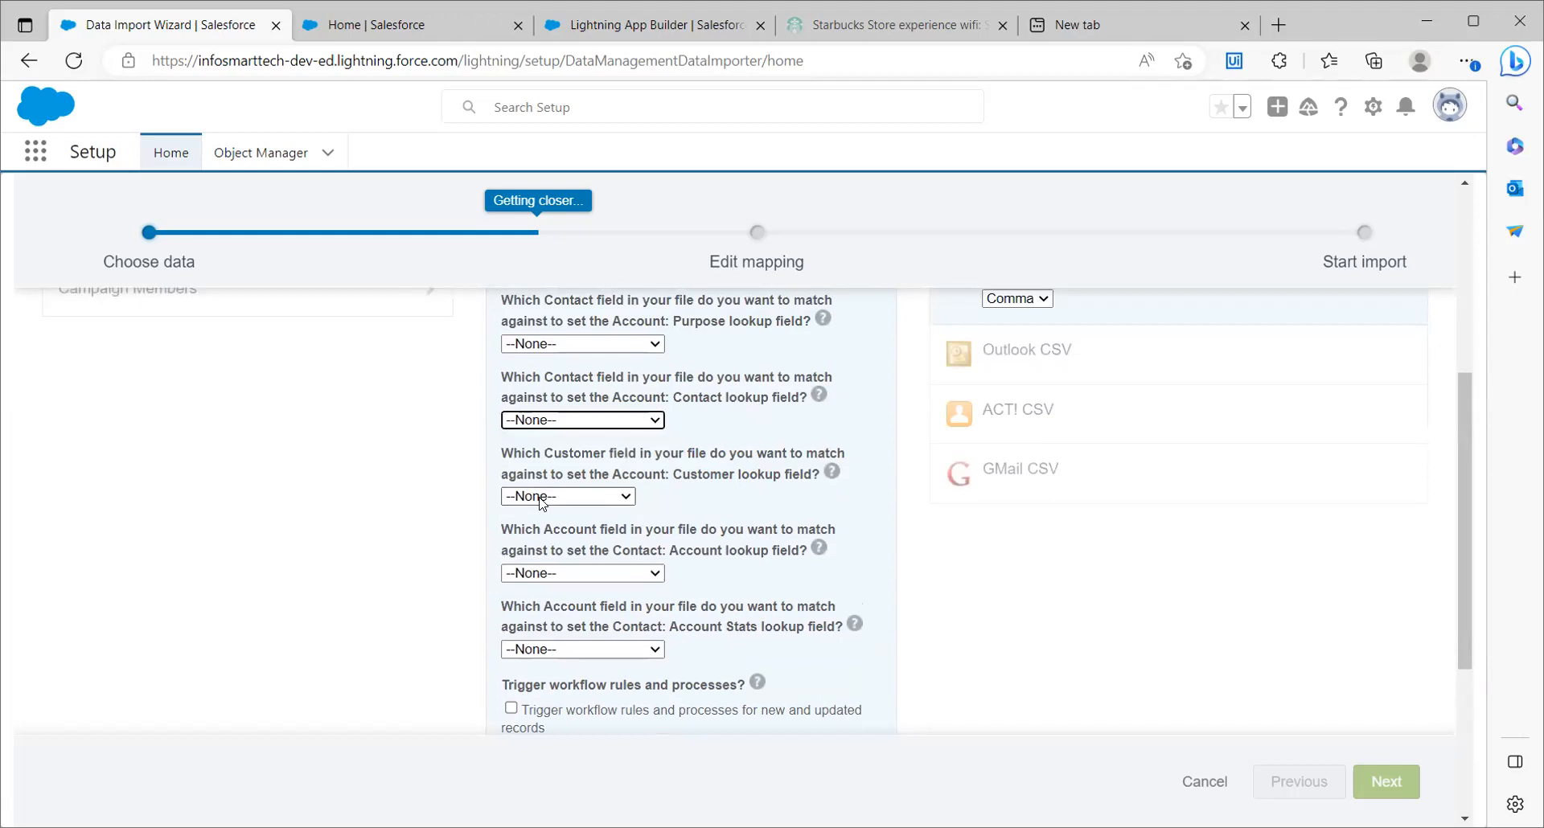
pyautogui.rightClick(542, 561)
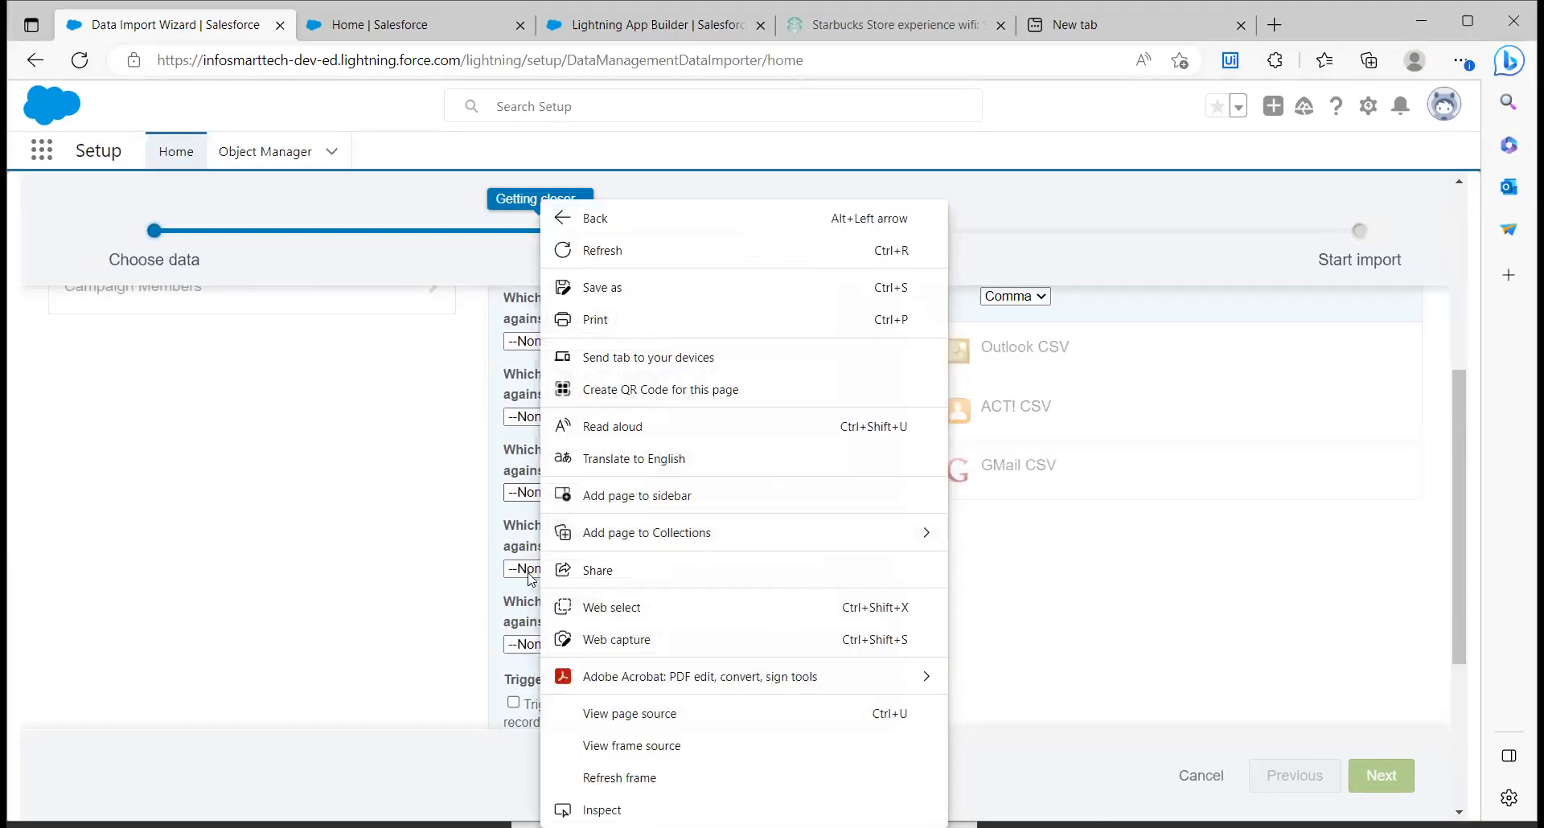
pyautogui.click(423, 536)
pyautogui.click(423, 537)
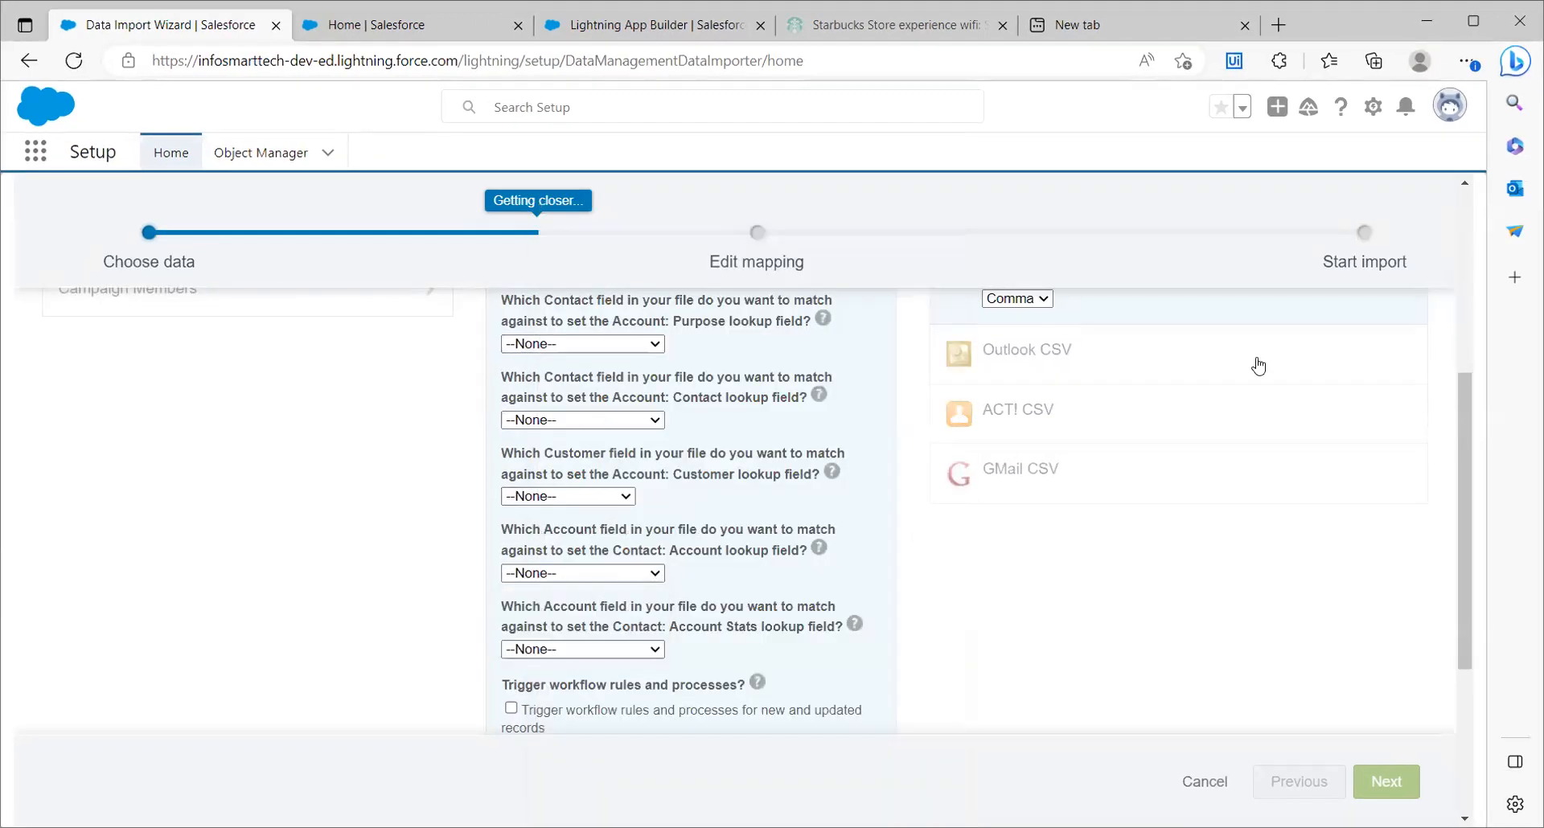
# Review the full set of import options, from the matching settings down to record type and campaign assignment
pyautogui.moveTo(1459, 398); pyautogui.dragTo(1493, 484)
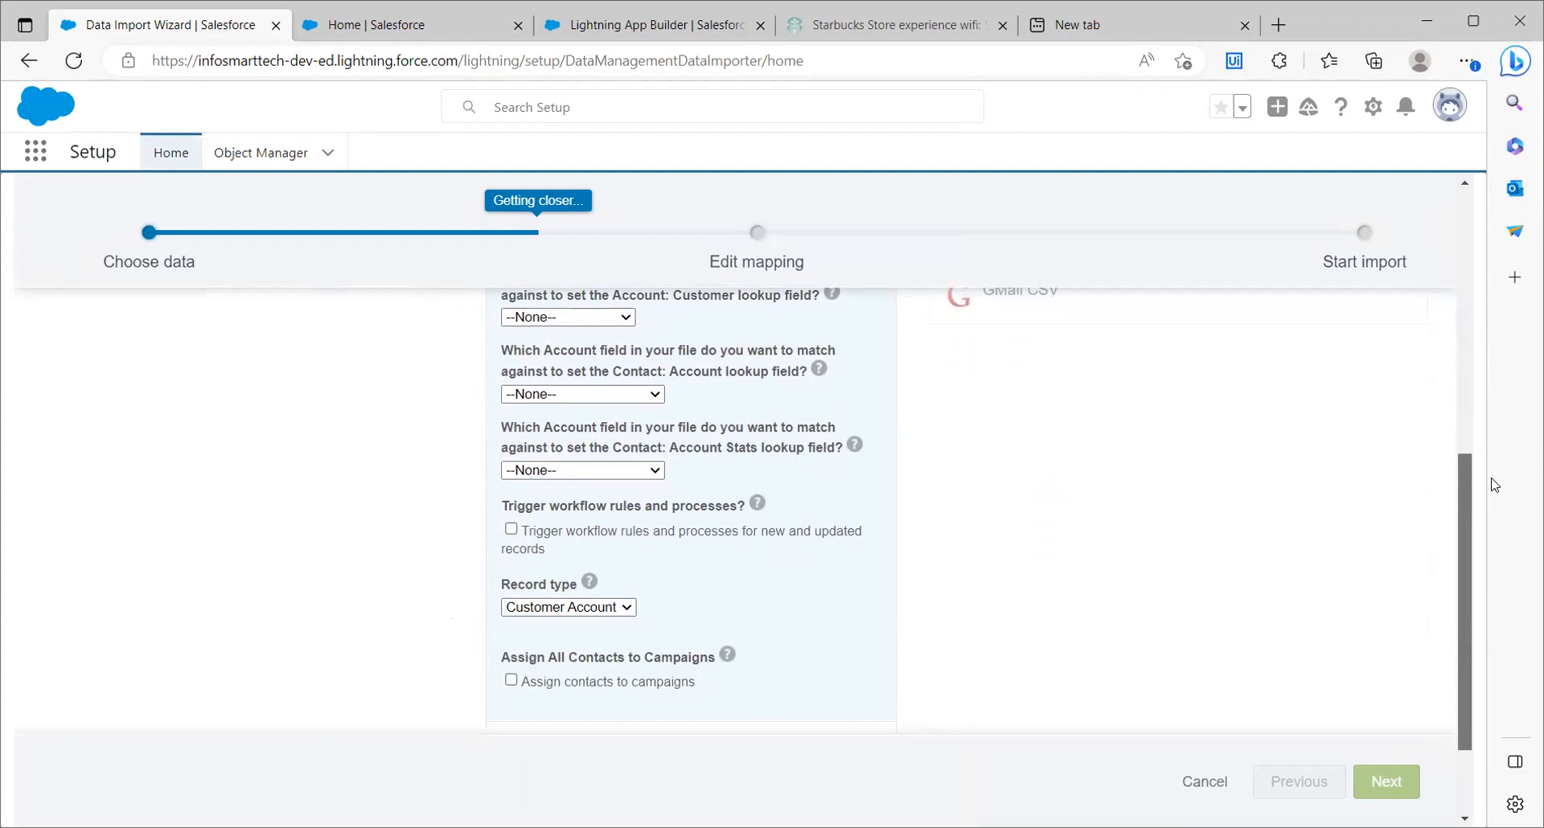
pyautogui.moveTo(1493, 484); pyautogui.dragTo(1493, 580)
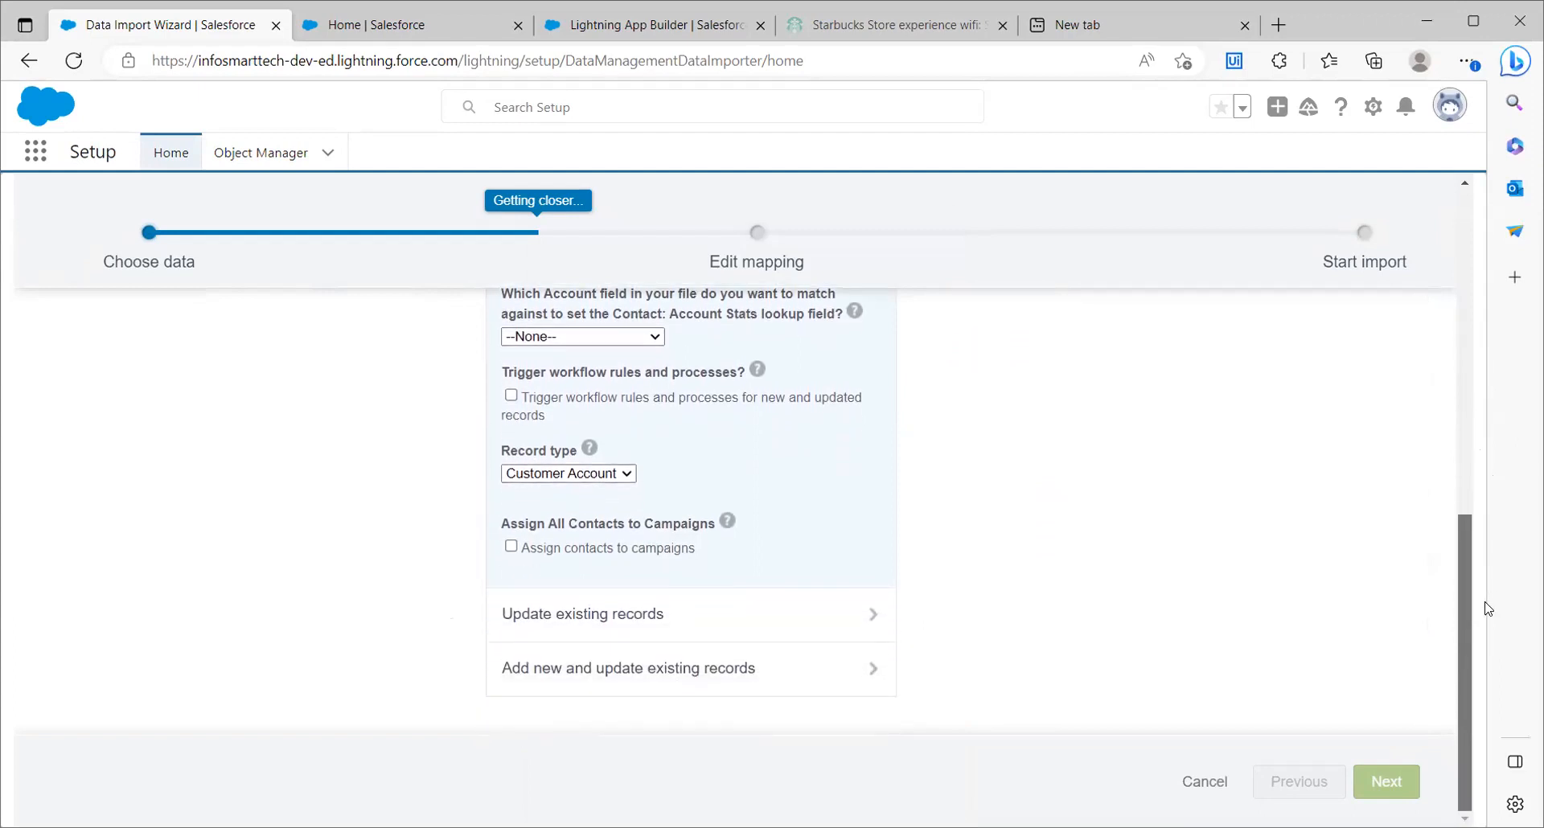
pyautogui.moveTo(1488, 609); pyautogui.dragTo(1425, 227)
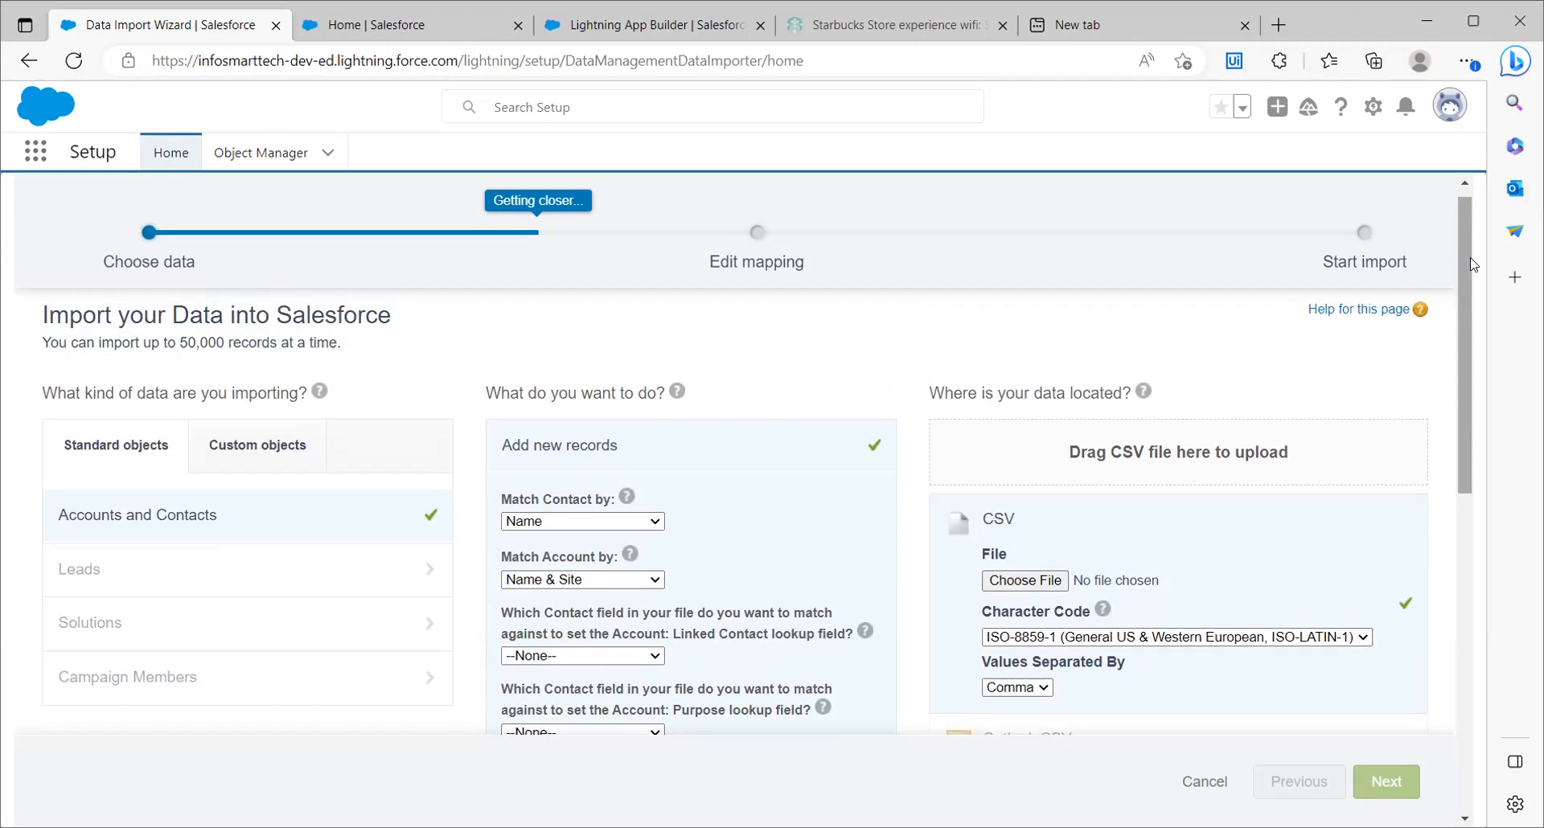
pyautogui.moveTo(1462, 273); pyautogui.dragTo(1471, 335)
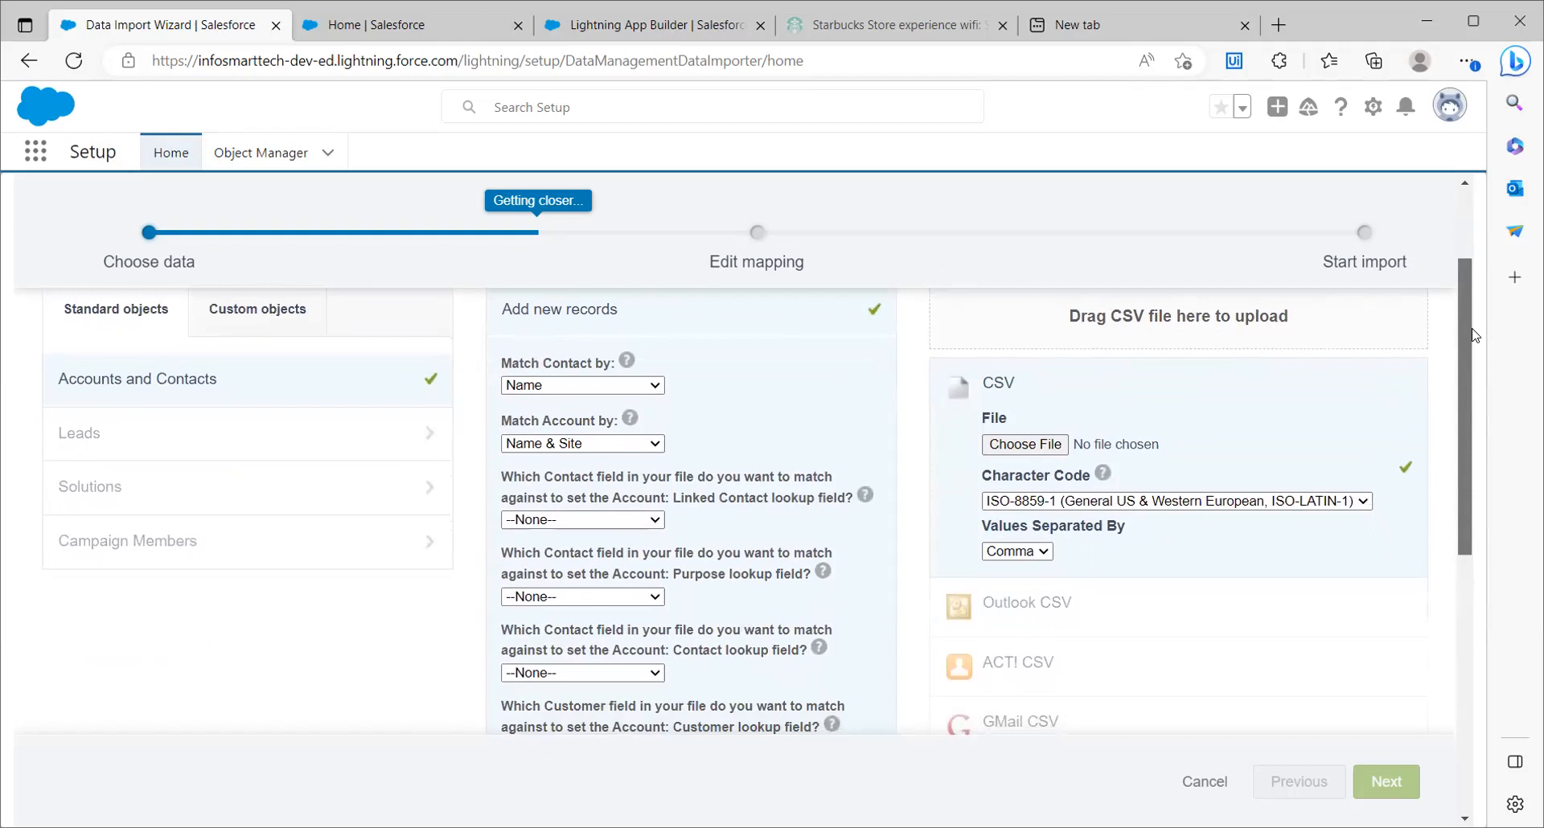
pyautogui.scroll(-7, 1474, 335)
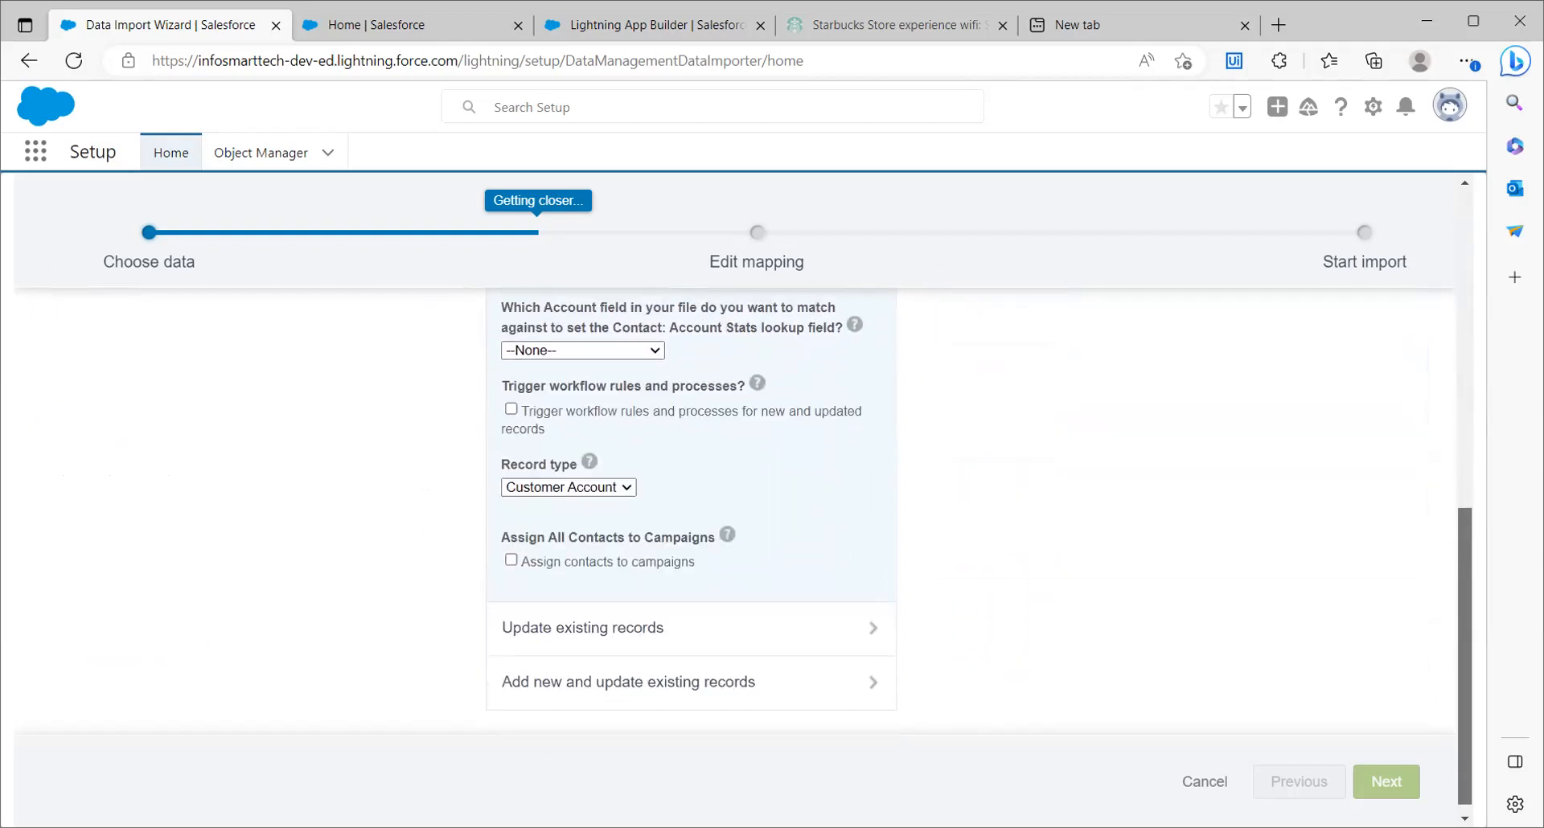
pyautogui.scroll(-1, 980, 548)
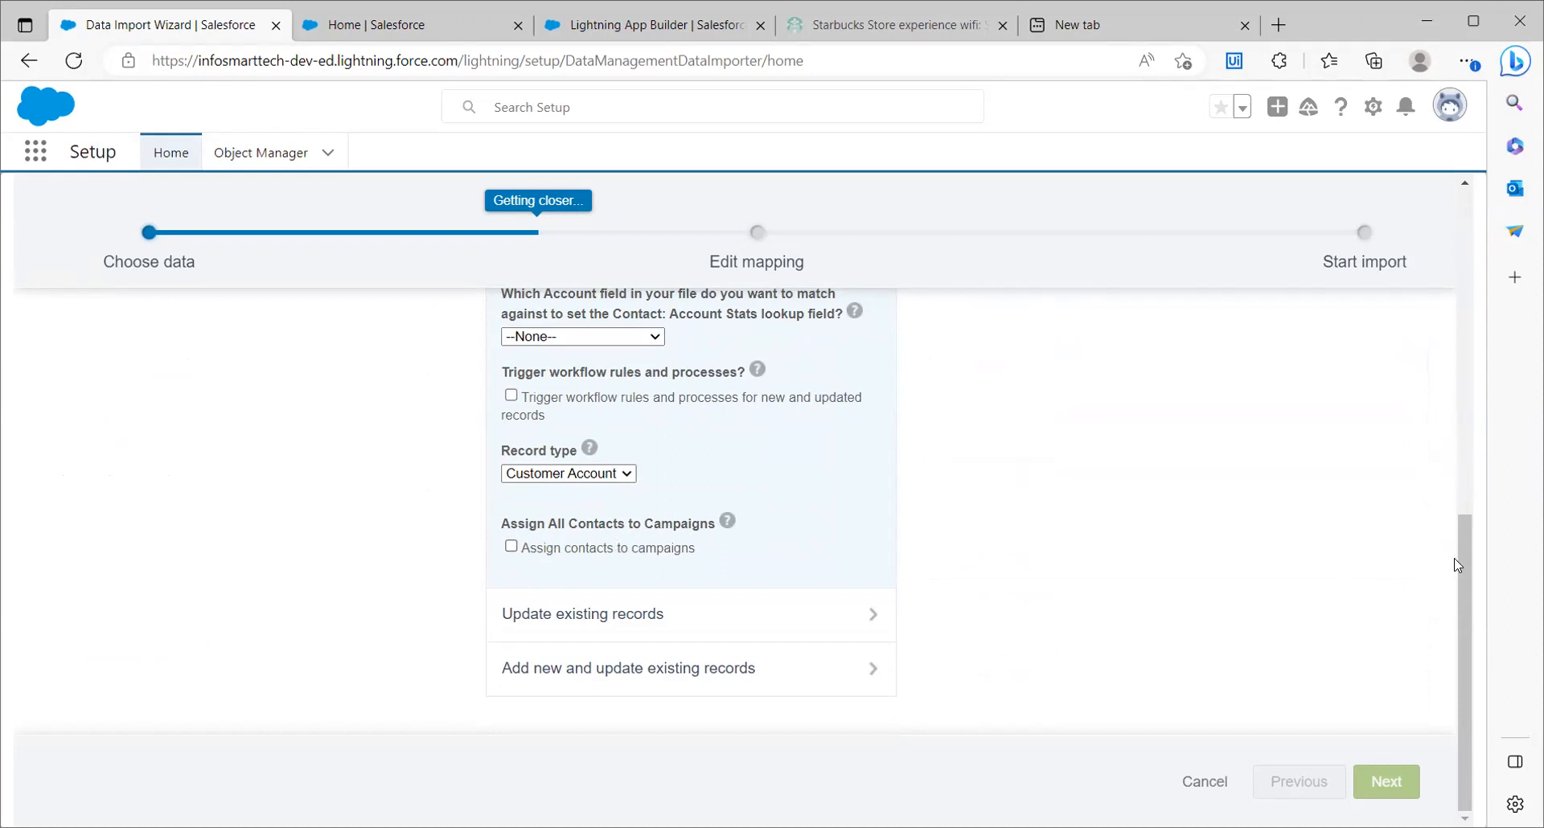
# Try the option to trigger workflow rules and processes for new and updated records, and clear it again
pyautogui.moveTo(1457, 565); pyautogui.dragTo(1461, 512)
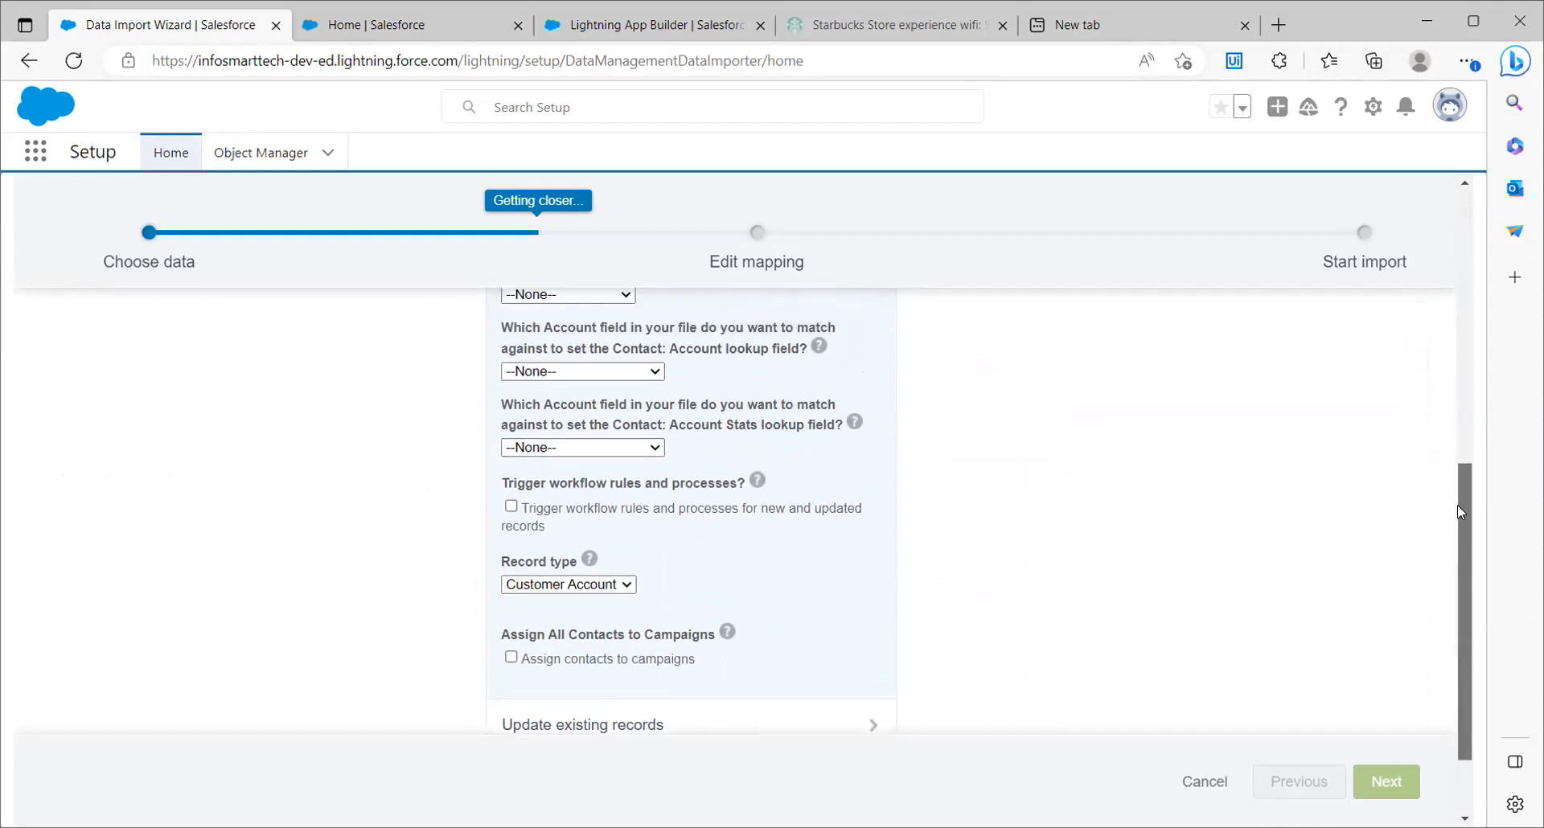
pyautogui.click(511, 508)
pyautogui.click(511, 507)
pyautogui.moveTo(1466, 518); pyautogui.dragTo(1403, 235)
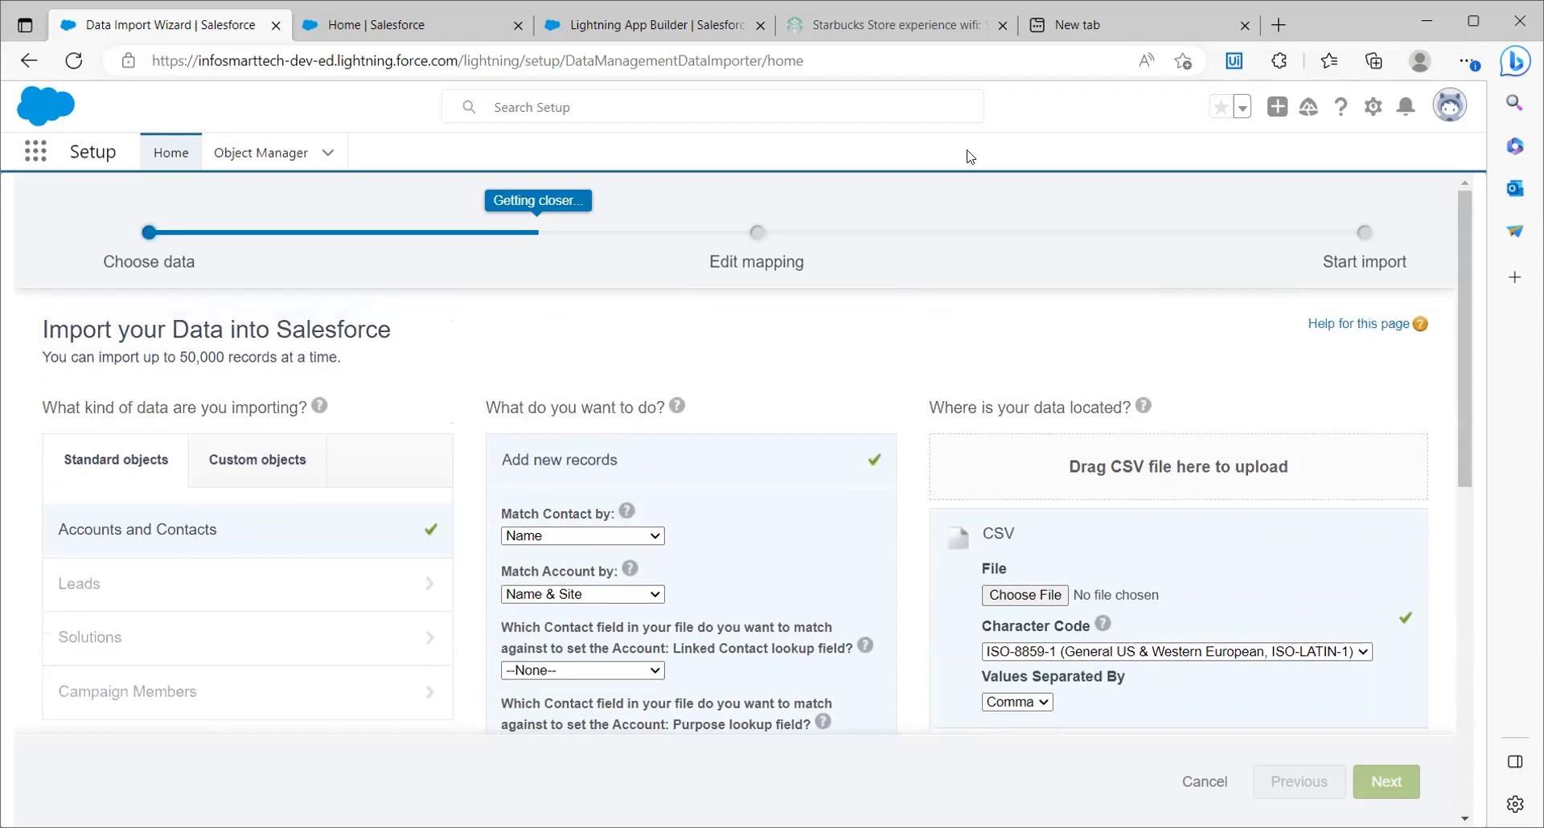